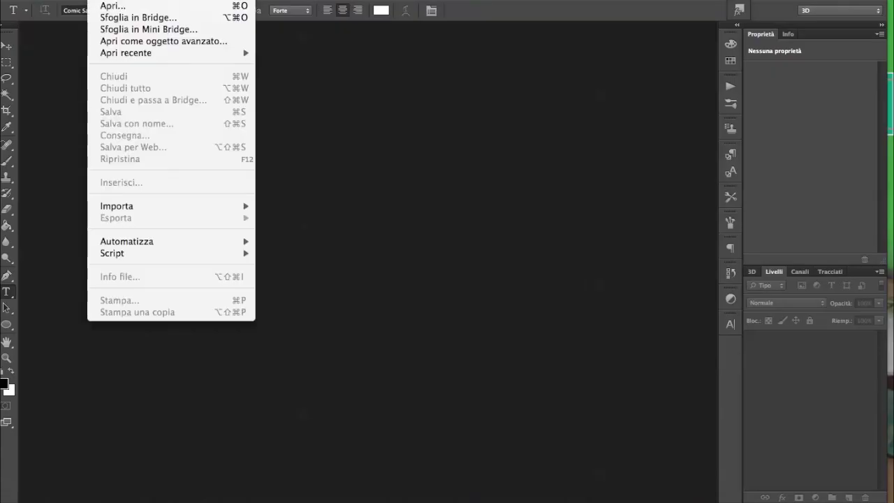
Open the File > Nuovo dialog to start a new document.
left_click(140, 2)
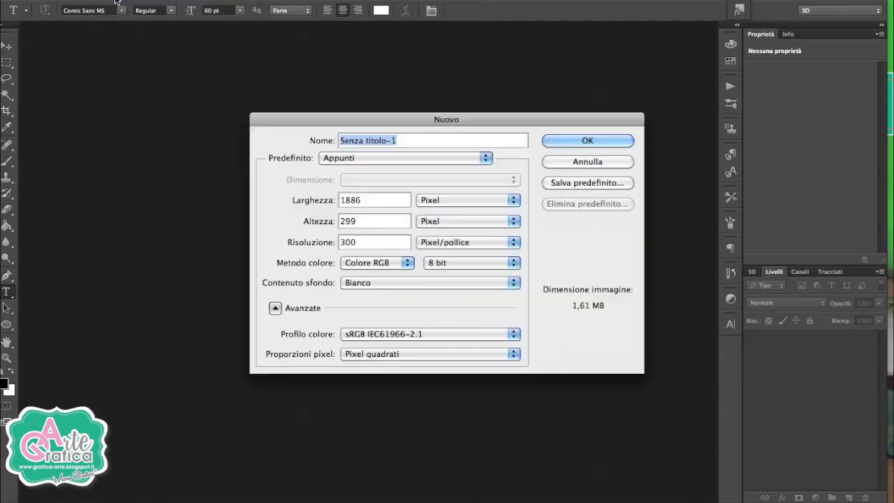
Set the new document to a Personale preset in centimetres, width 15 and height 5.
left_click(368, 160)
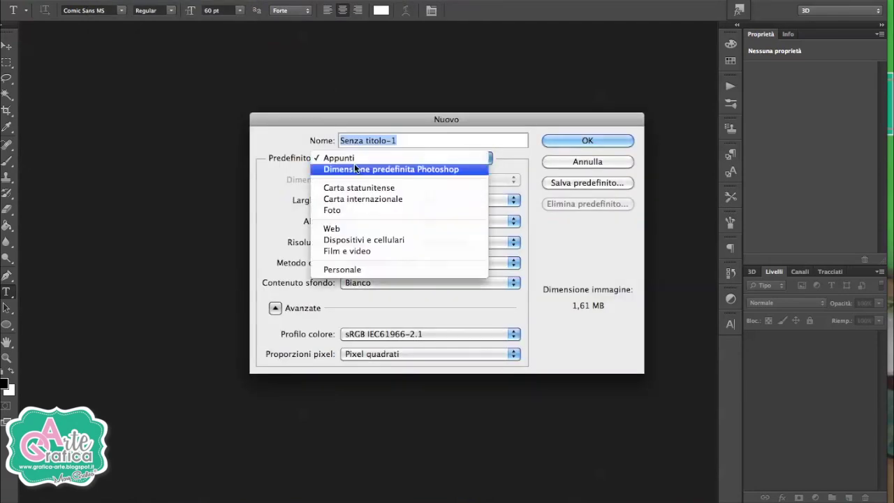
left_click(350, 268)
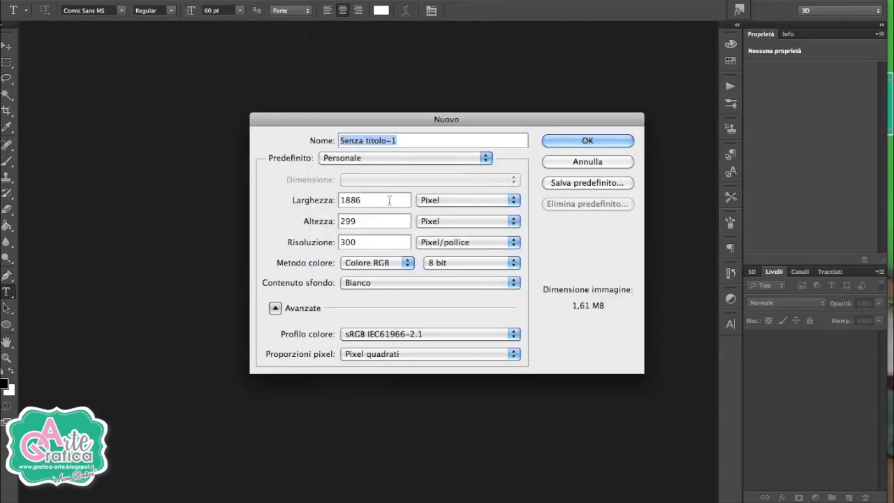
left_click(465, 200)
left_click(455, 222)
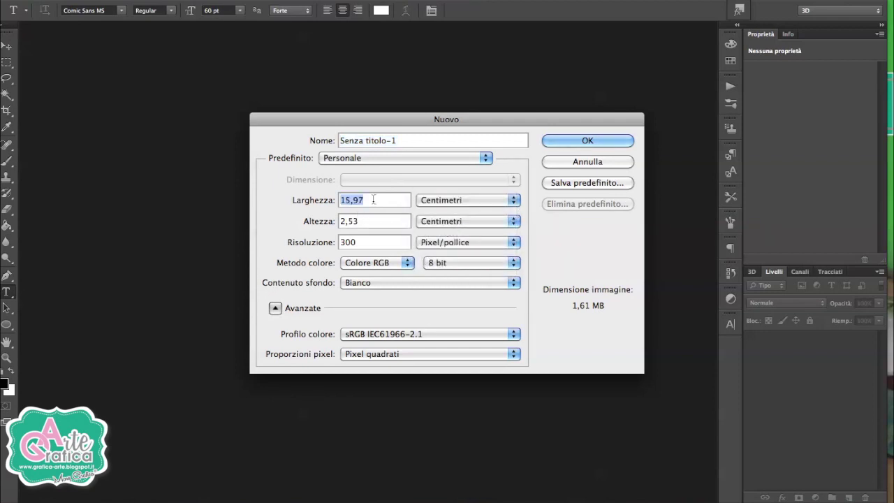
type("15")
key("Tab")
type("5")
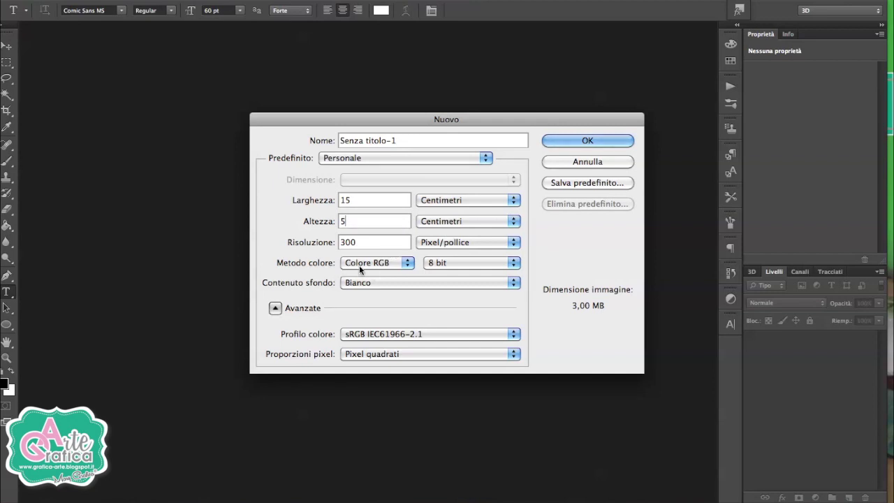
Keep RGB colour mode and create the blank white 15 × 5 cm document.
left_click(360, 264)
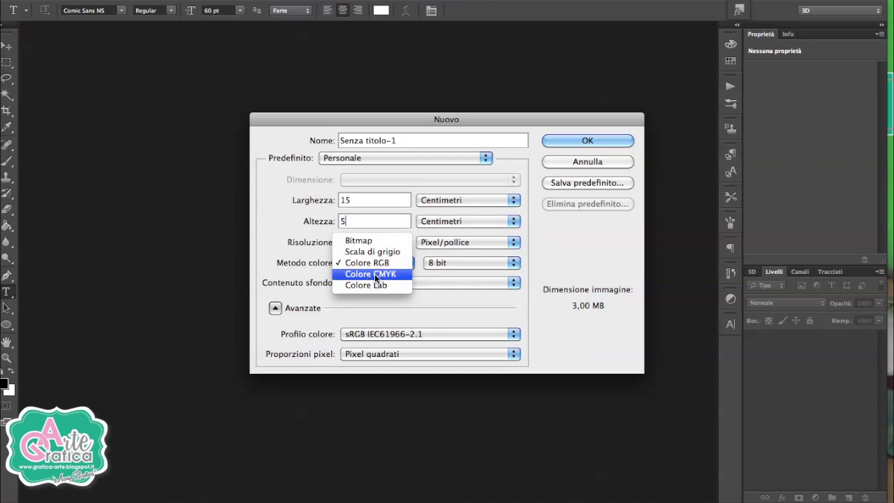
left_click(297, 259)
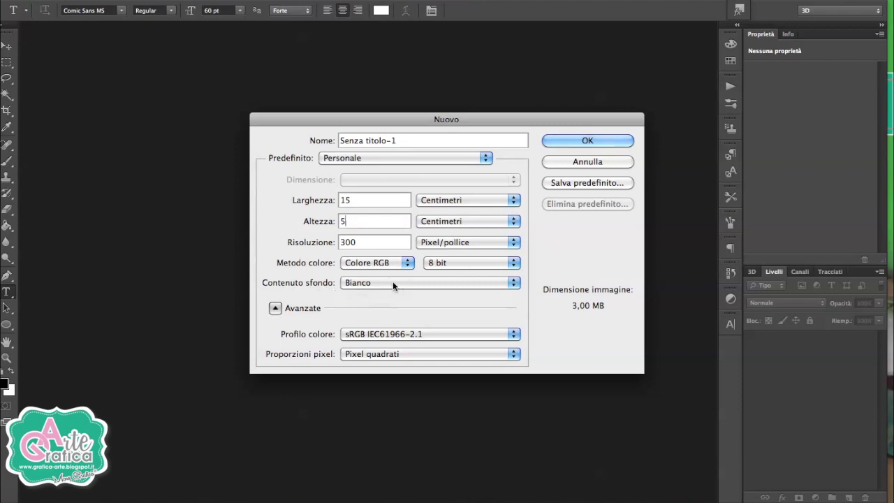
left_click(590, 141)
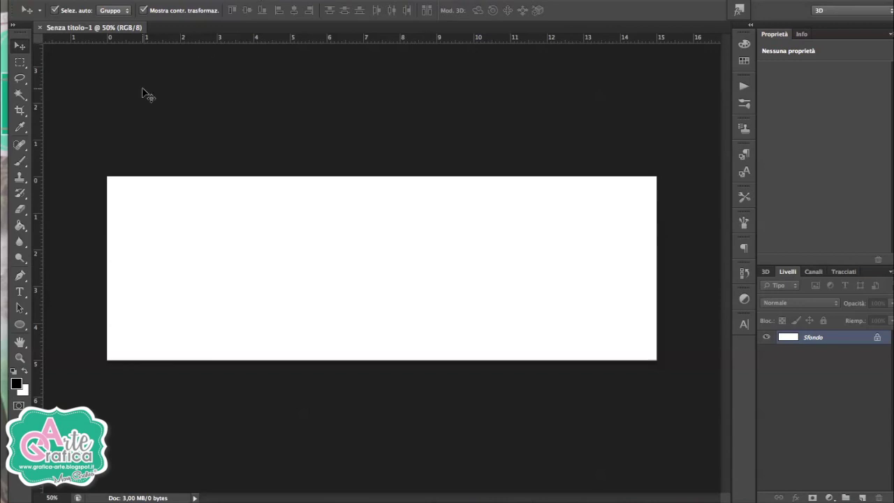
Use the Type tool in Comic Sans MS to type ACQU on the canvas.
left_click(18, 293)
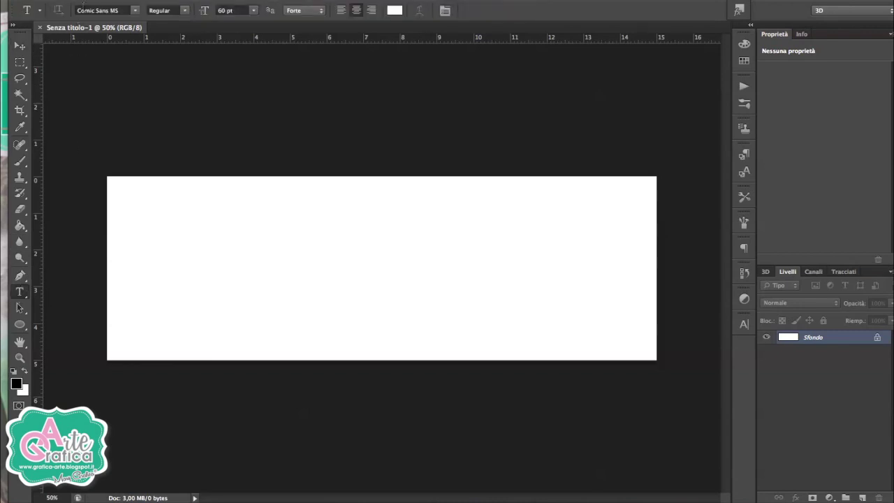
left_click(134, 11)
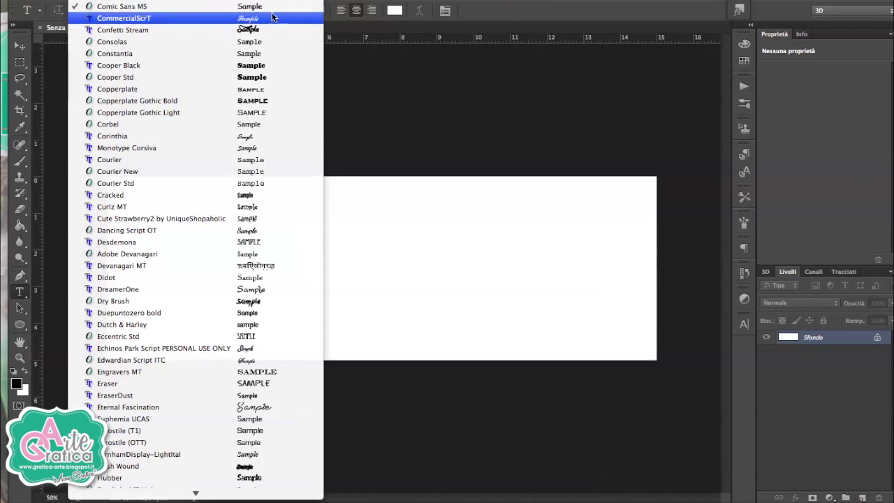
left_click(400, 124)
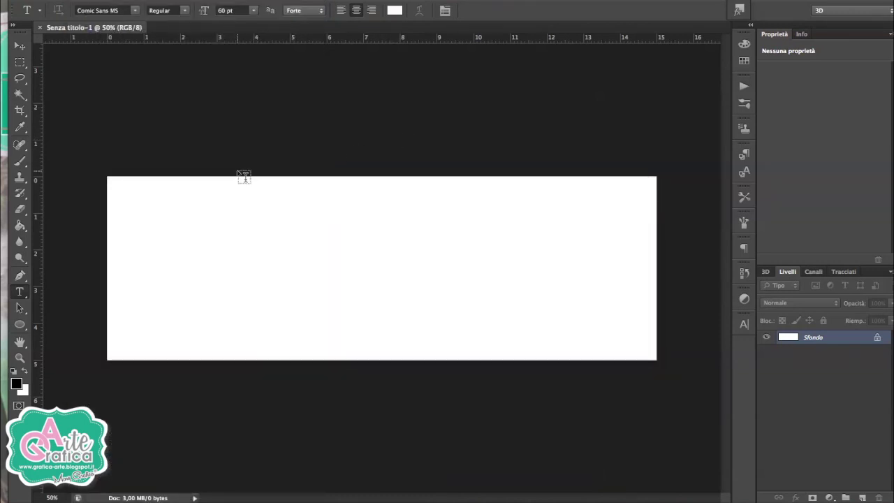
left_click(138, 259)
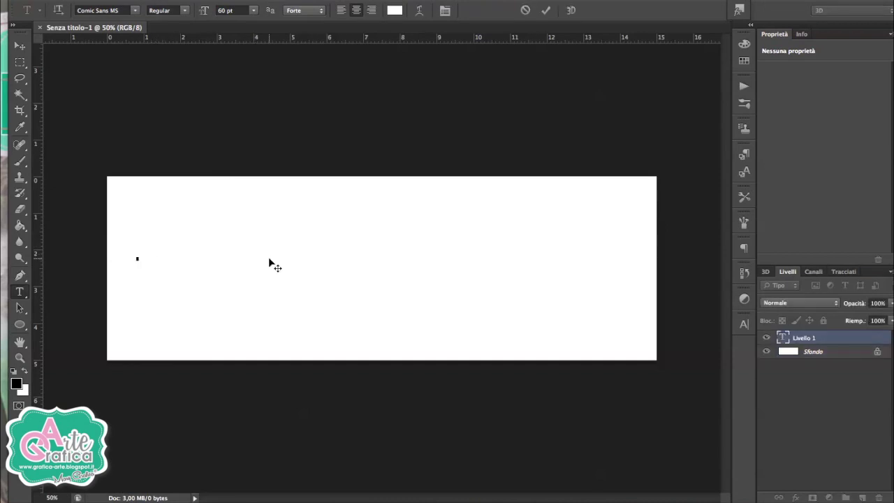
type("ACQU")
key("ctrl+a")
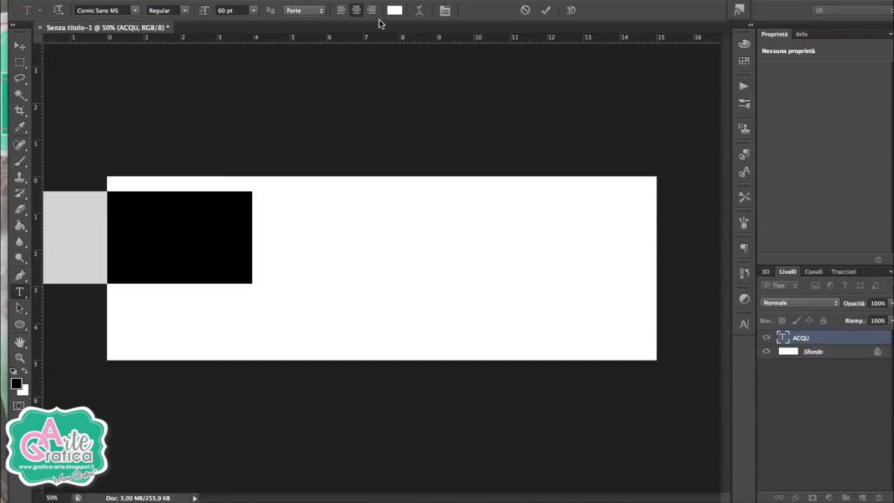
Make the text black, move it fully onto the canvas, and complete the word ACQUA.
left_click(395, 10)
left_click(541, 293)
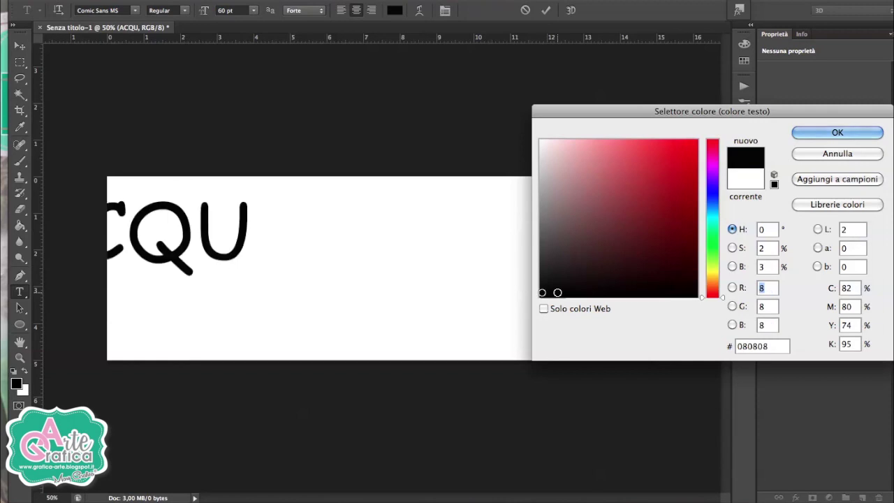
left_click(851, 132)
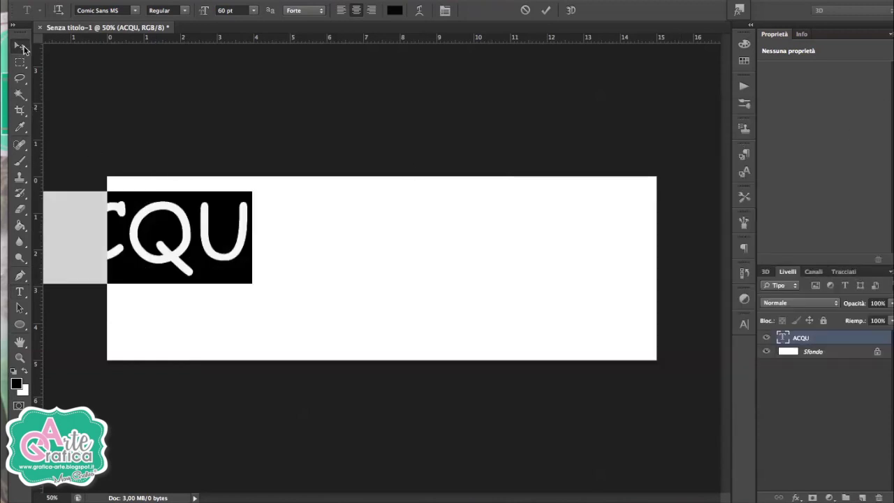
mouse_move(269, 238)
left_mouse_down()
mouse_move(377, 261)
mouse_move(420, 259)
left_mouse_up()
type("A")
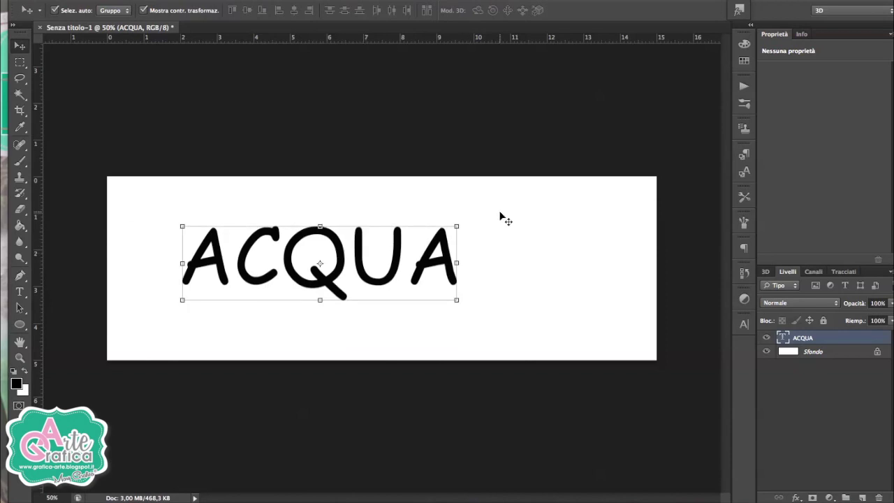
Scale ACQUA up to span the banner, move it down, and duplicate its layer as ACQUA copia.
left_click_drag(451, 227, 486, 229)
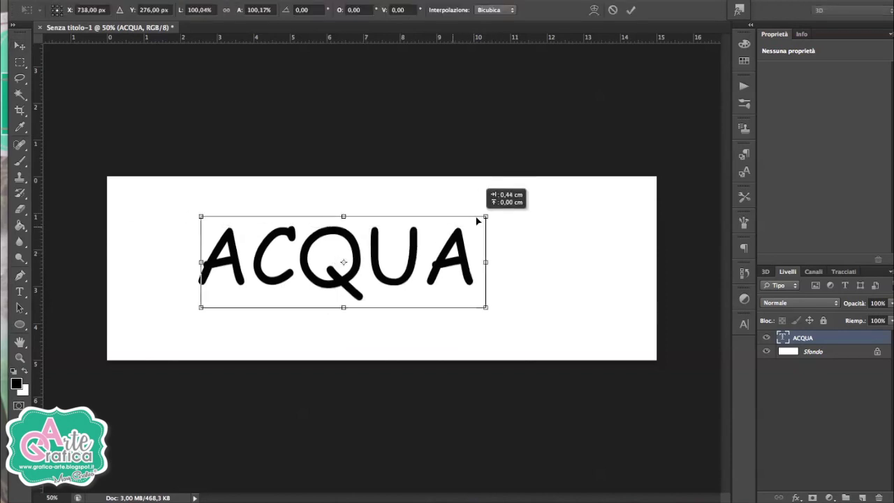
left_click_drag(219, 307, 119, 339)
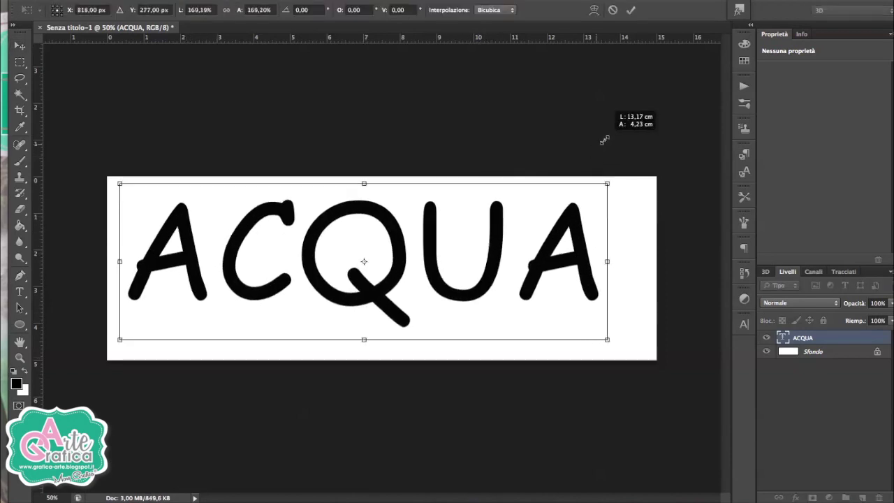
left_click_drag(504, 216, 632, 113)
left_click_drag(618, 211, 616, 223)
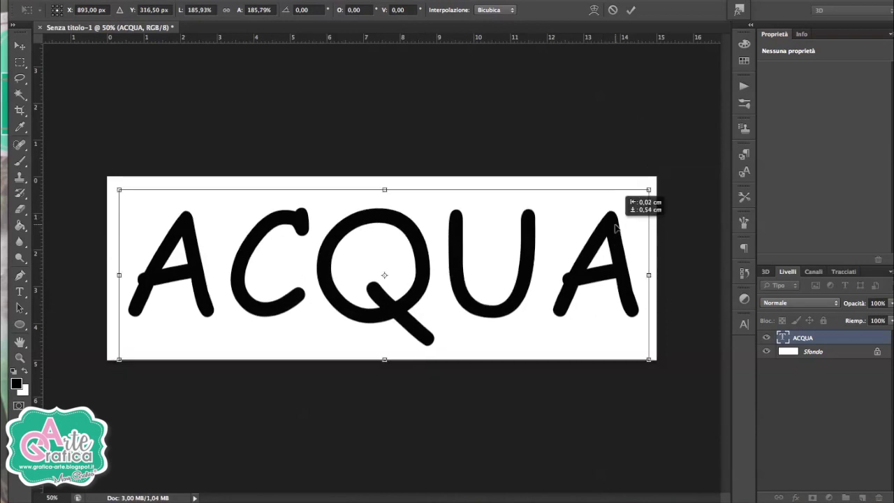
key("Return")
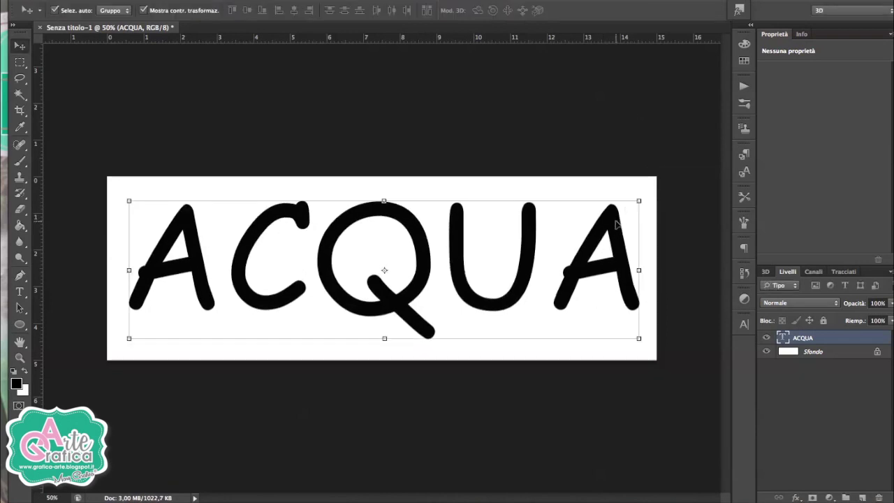
left_click_drag(796, 338, 861, 497)
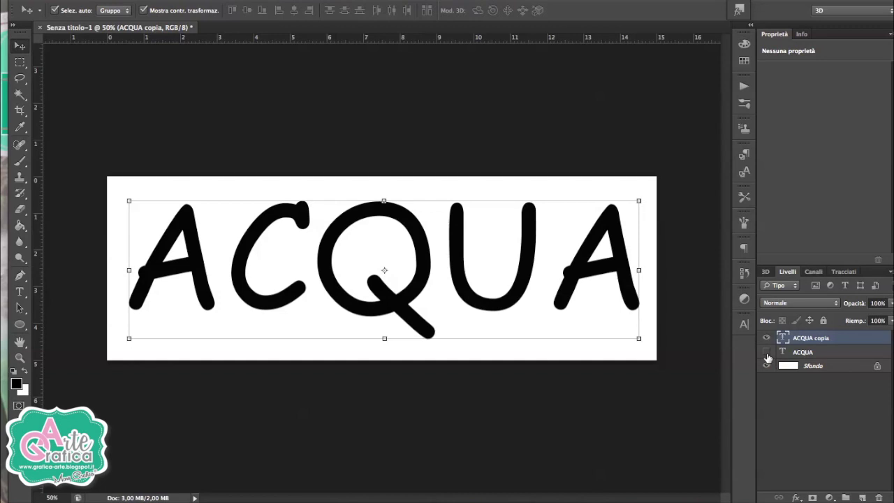
Rasterize ACQUA copia and paint a 146 px hard round black dot beside the A.
right_click(831, 345)
left_click(698, 160)
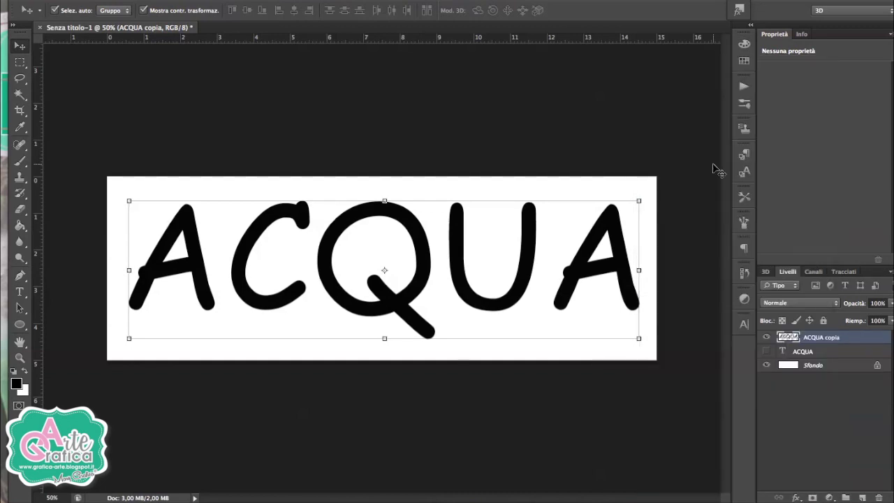
left_click(19, 162)
left_click(70, 10)
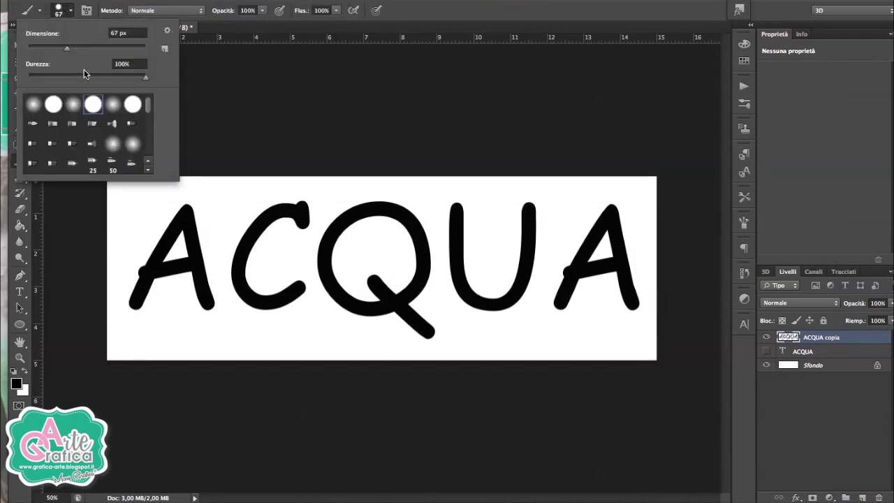
left_click(51, 105)
left_click_drag(86, 48, 101, 49)
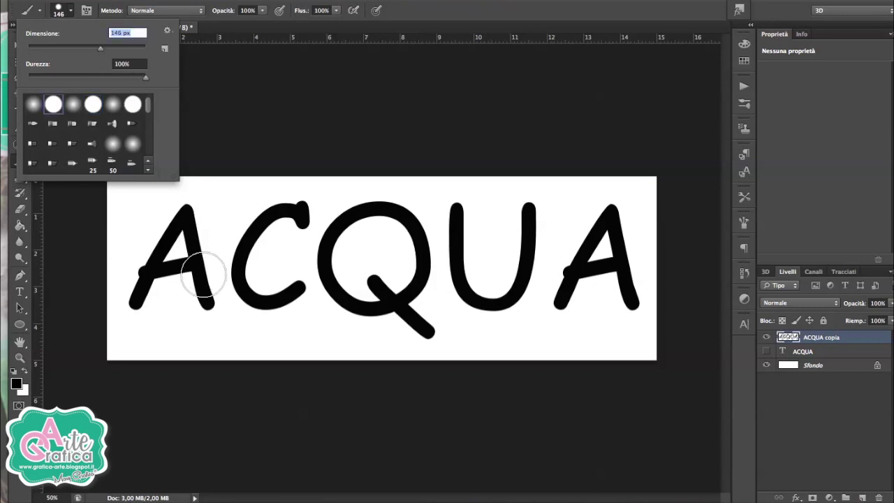
left_click(223, 221)
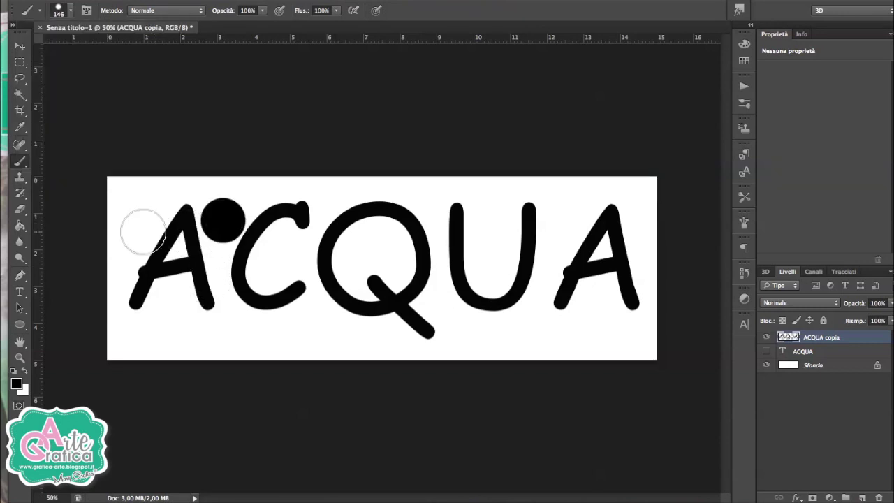
Paint 36 px droplets beside the Q's tail and between the U and A.
left_click(59, 11)
left_click(51, 49)
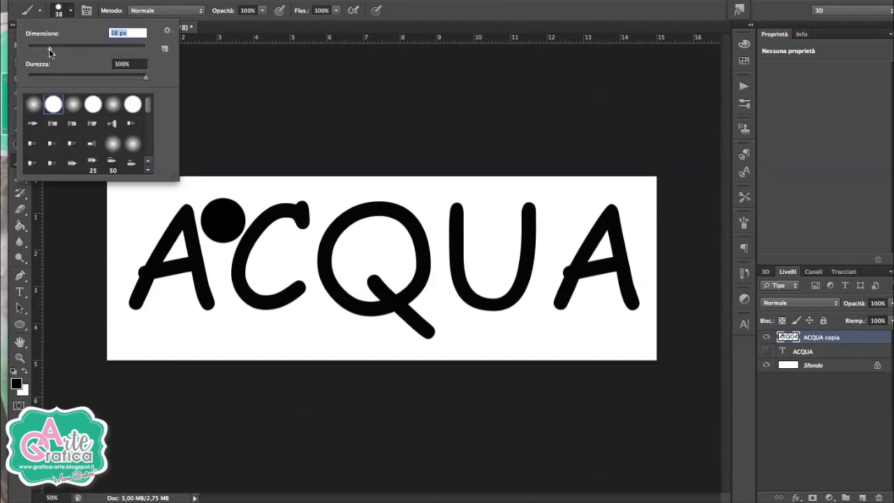
left_click(431, 313)
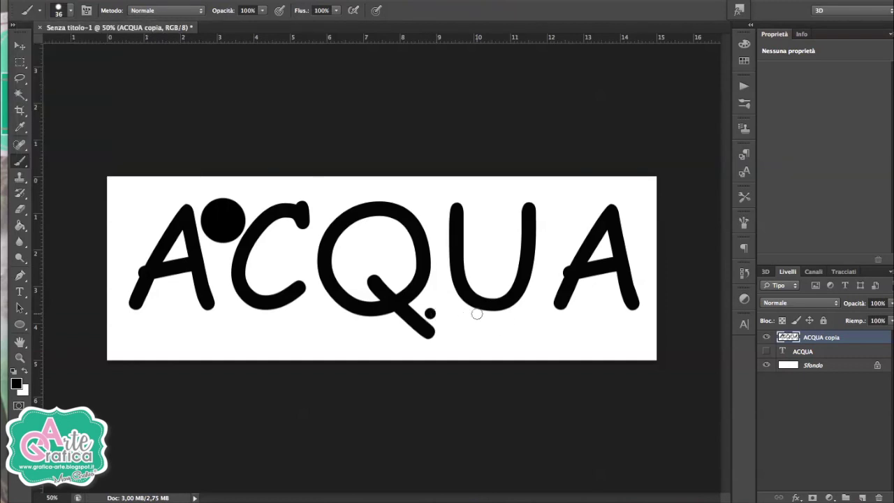
mouse_move(556, 201)
left_mouse_down()
mouse_move(558, 234)
mouse_move(561, 213)
left_mouse_up()
Paint 46 px droplets inside the right A and around the U.
left_click(58, 10)
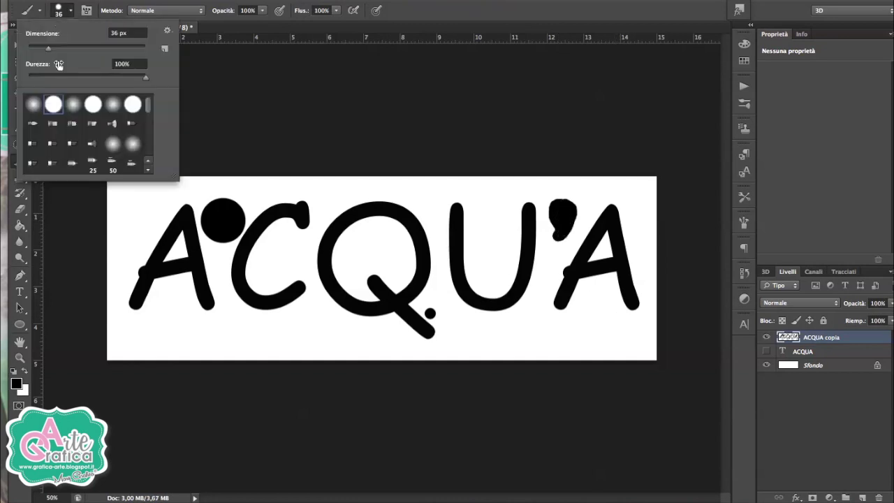
left_click_drag(48, 47, 59, 46)
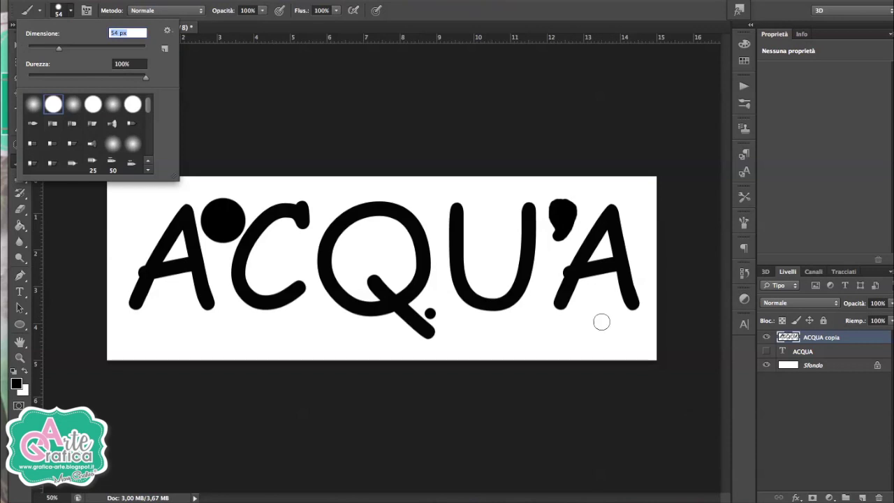
left_click(612, 302)
left_click(585, 287)
left_click(530, 305)
left_click(490, 335)
Paint 20 px droplets around the left A and a large droplet inside the U.
left_click(58, 9)
mouse_move(59, 47)
left_mouse_down()
mouse_move(44, 47)
mouse_move(70, 47)
left_mouse_up()
left_click(157, 282)
left_click(215, 315)
left_click(219, 287)
left_click(58, 9)
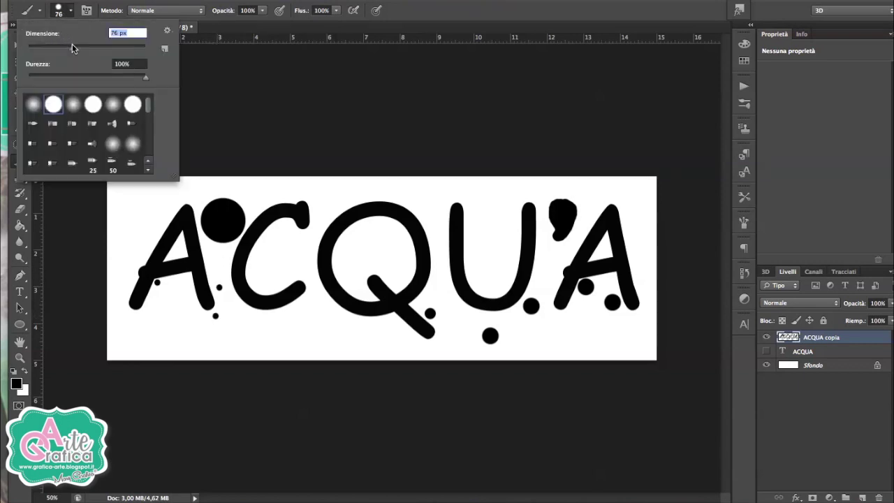
left_click(491, 256)
left_click(275, 89)
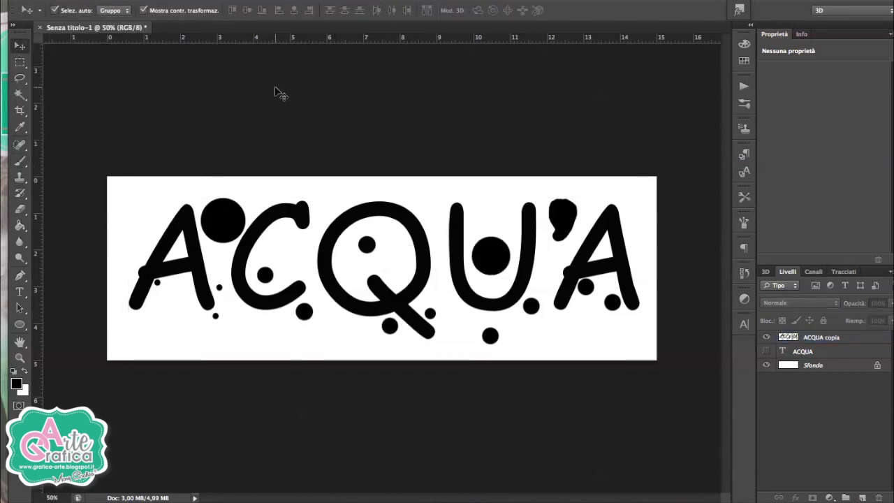
left_click(830, 338)
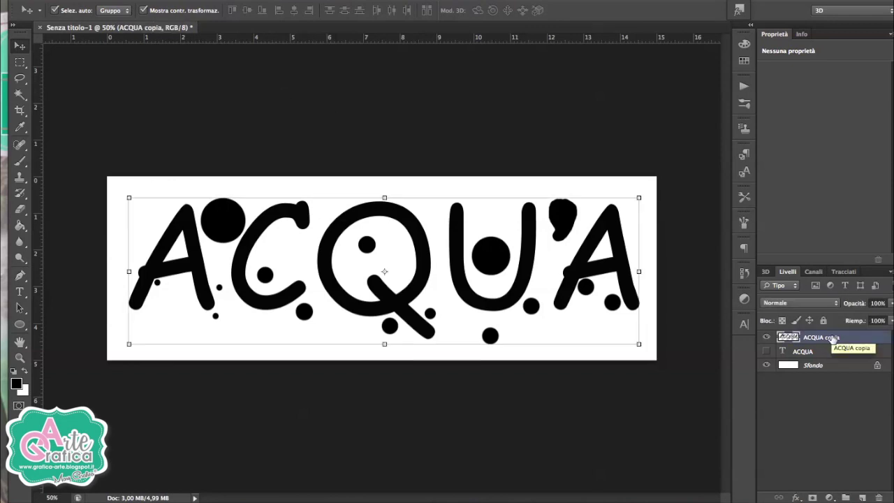
Give ACQUA copia a dark grey #3a3838 colour overlay layer effect.
left_click(794, 497)
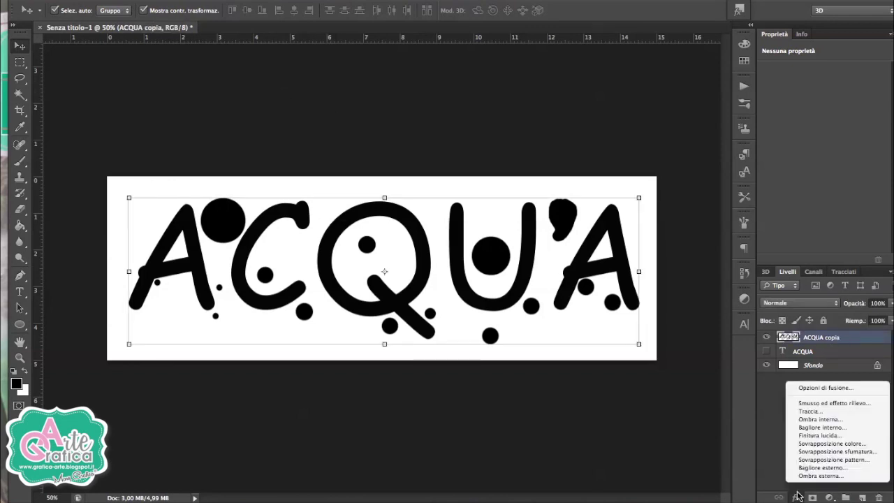
left_click(845, 444)
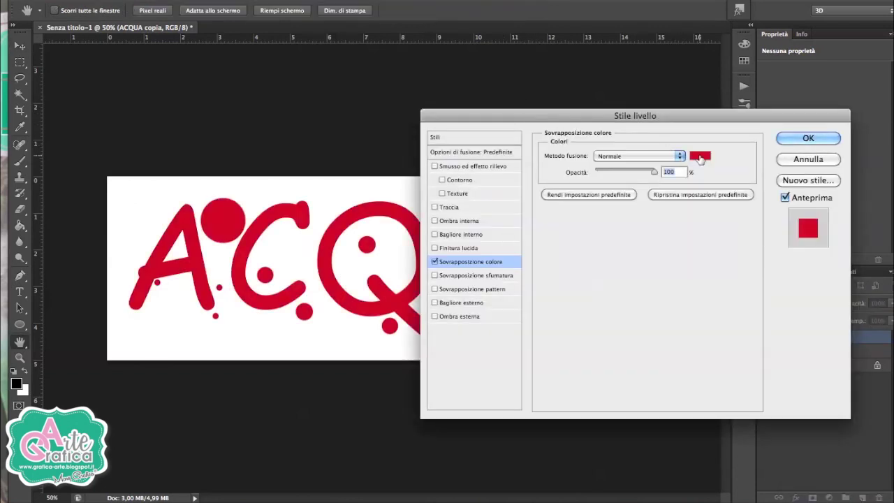
left_click(698, 155)
left_click(543, 259)
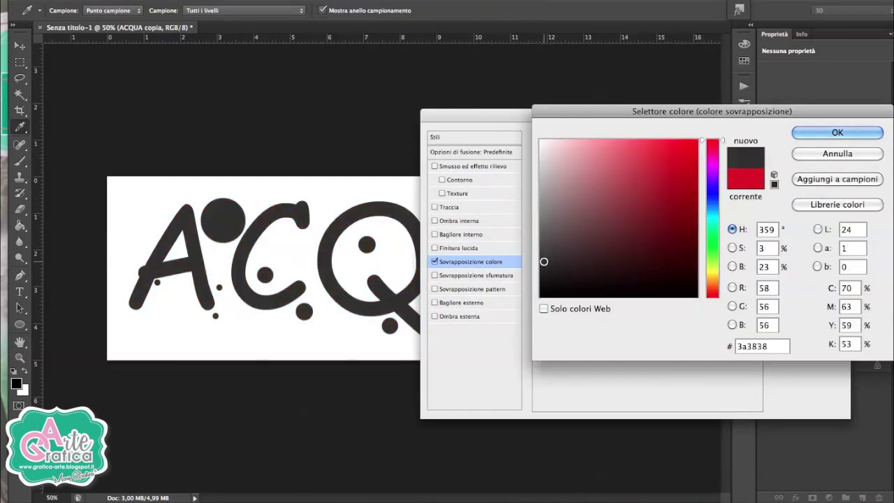
left_click(543, 272)
left_click(835, 133)
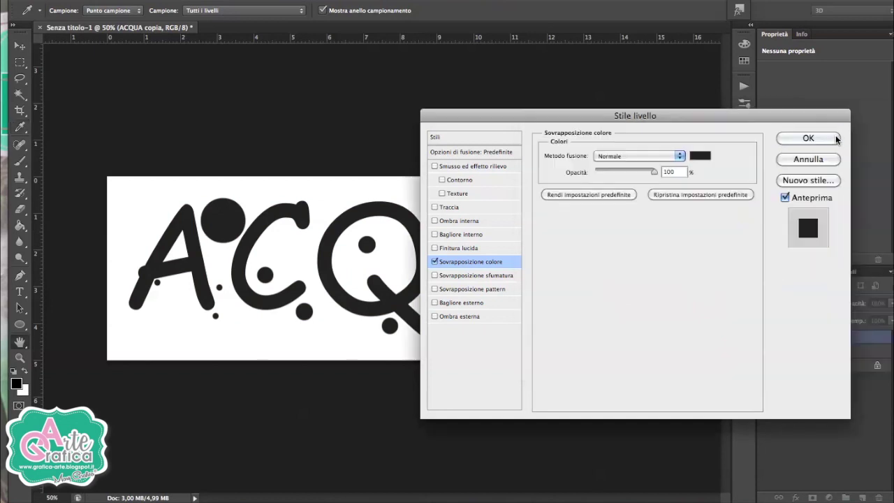
left_click(488, 166)
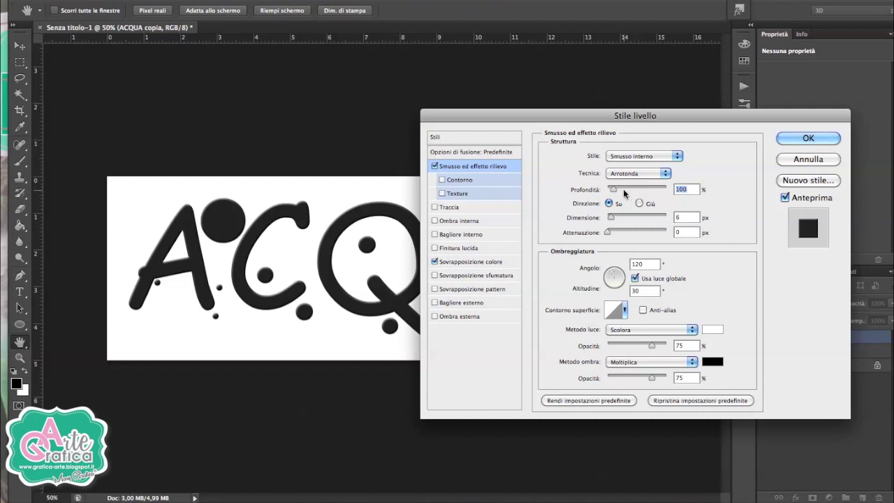
Set the inner bevel to 178% depth, 35 px size and 11 px soften.
left_click_drag(619, 189, 617, 192)
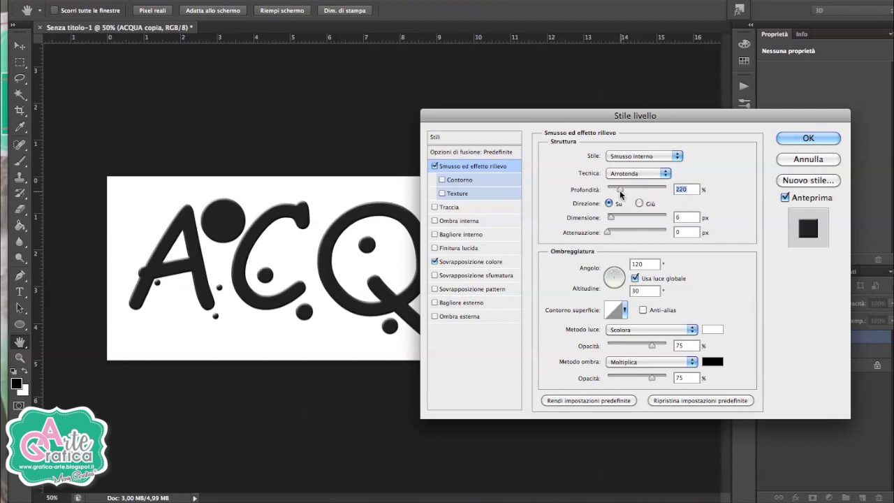
left_click_drag(608, 232, 648, 234)
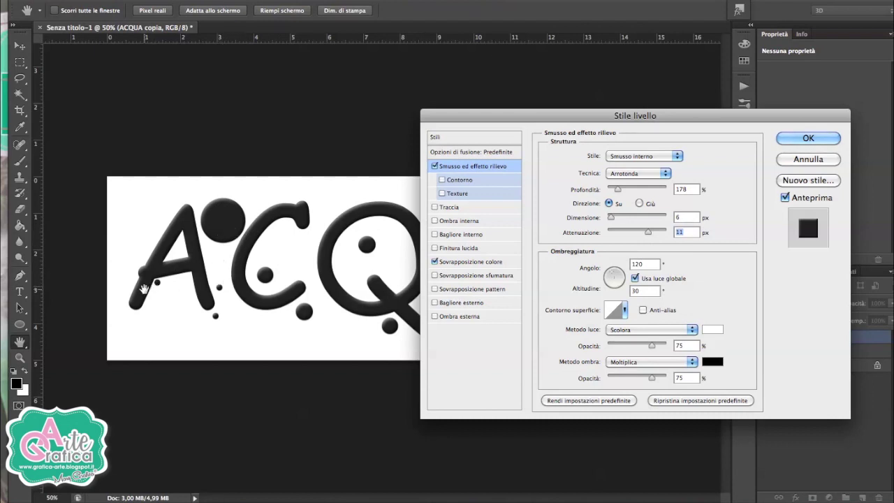
left_click_drag(610, 218, 617, 218)
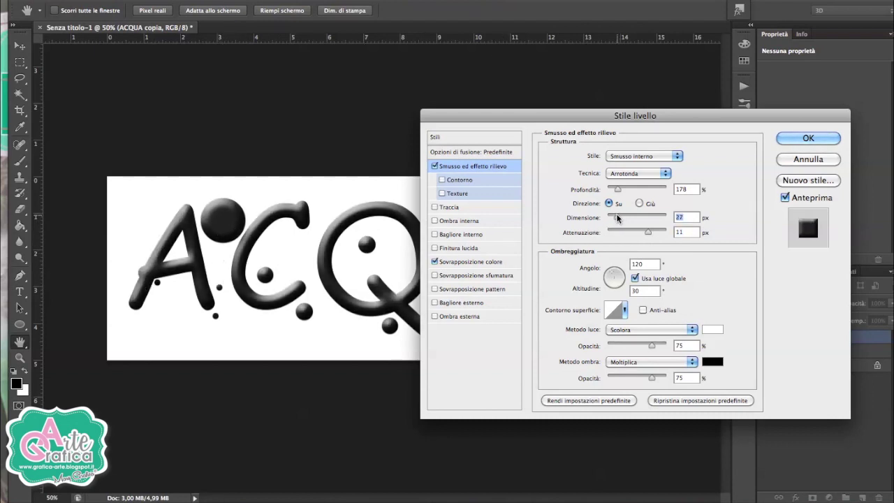
left_click_drag(617, 218, 619, 218)
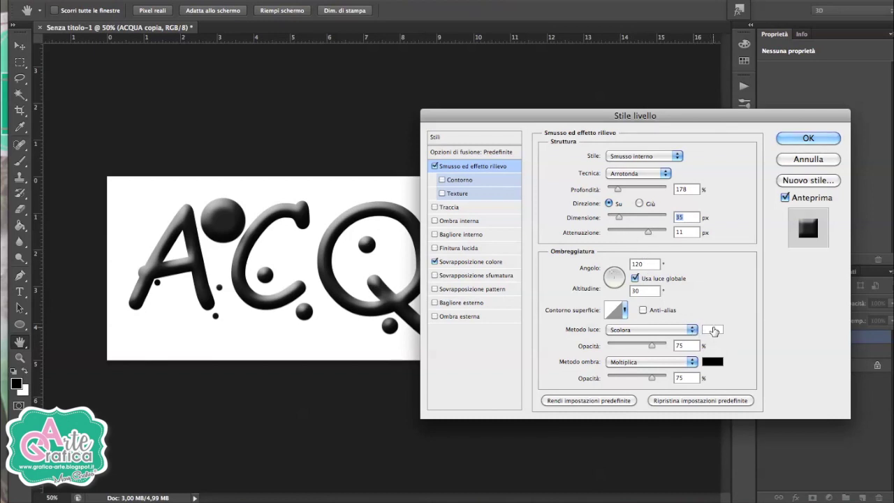
Set the bevel highlight colour to grey #979797.
left_click(714, 331)
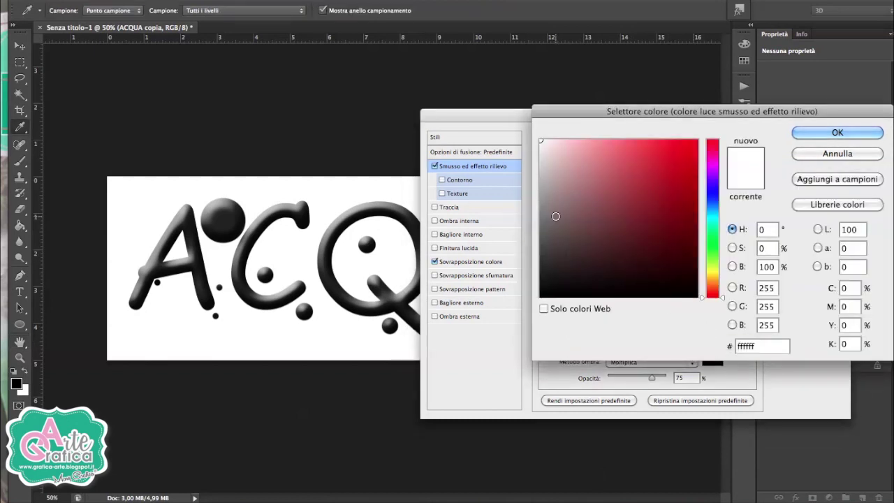
left_click_drag(553, 175, 554, 211)
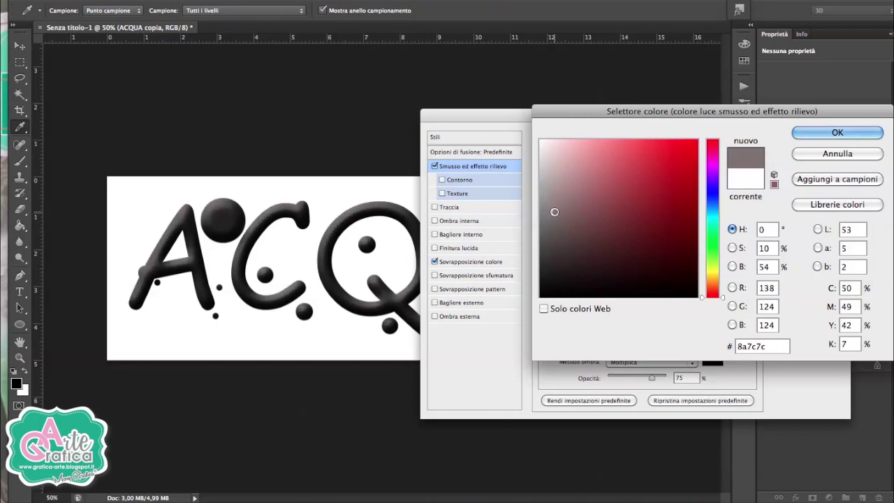
left_click_drag(539, 183, 539, 203)
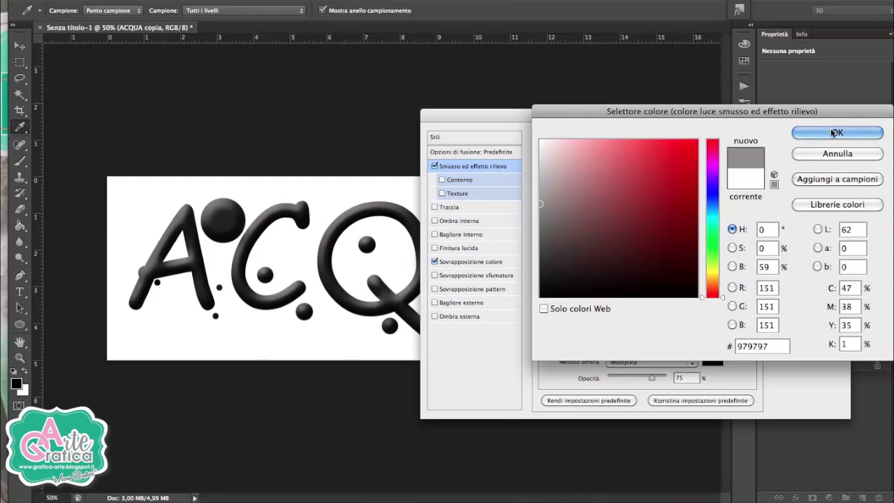
key("Return")
Set the bevel shadow colour to #5f6061, with highlight and shadow opacity both at 100%.
left_click(712, 361)
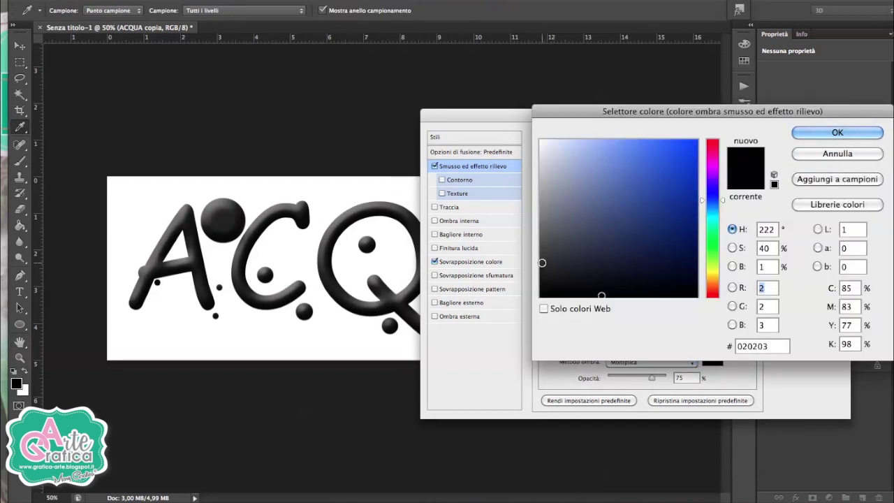
left_click_drag(542, 262, 542, 237)
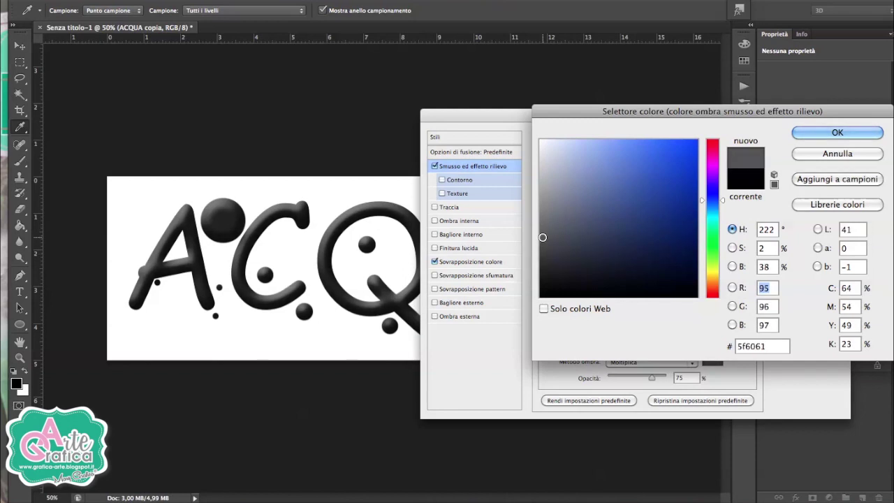
left_click(837, 132)
left_click_drag(651, 378, 672, 377)
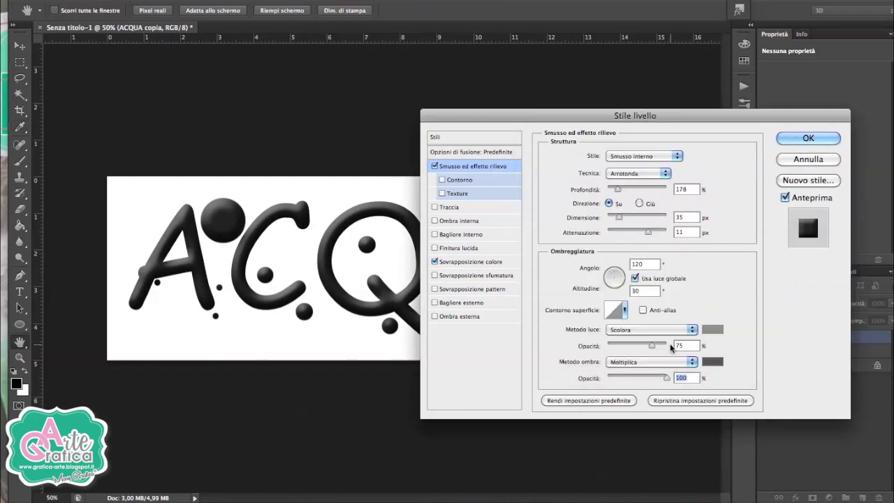
left_click_drag(646, 344, 671, 344)
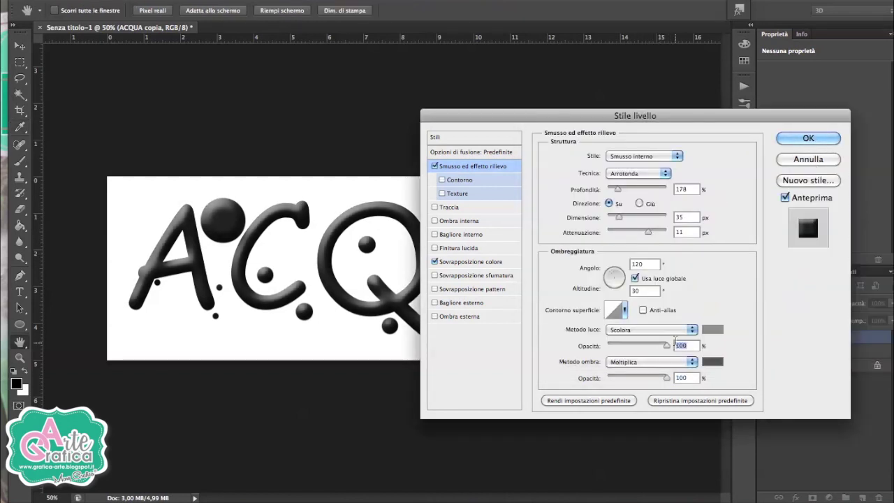
Enable Contour for the bevel and bring up its contour shape list.
left_click(441, 180)
left_click(459, 179)
left_click(595, 158)
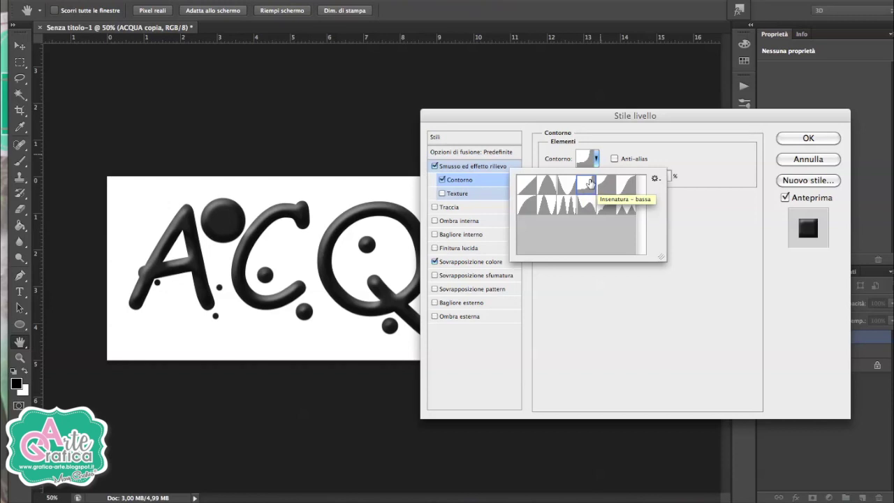
Pick a contour preset and apply the glossy layer style to ACQUA copia.
left_click(787, 167)
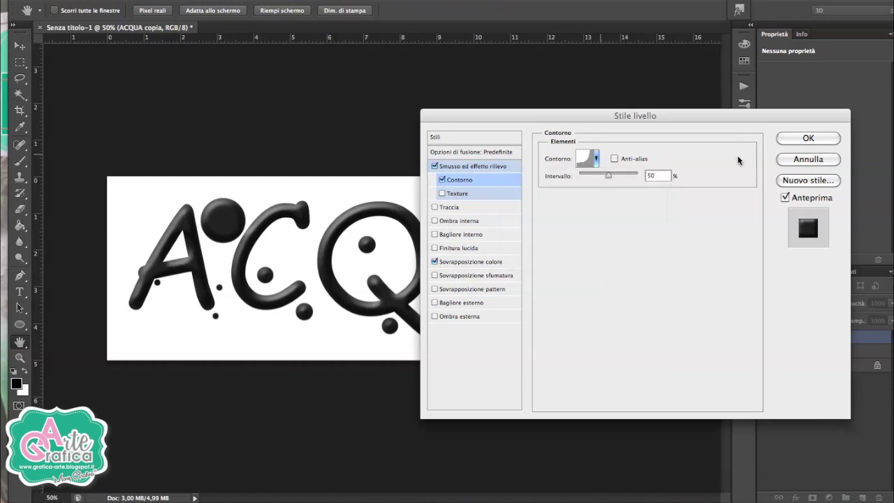
left_click(805, 140)
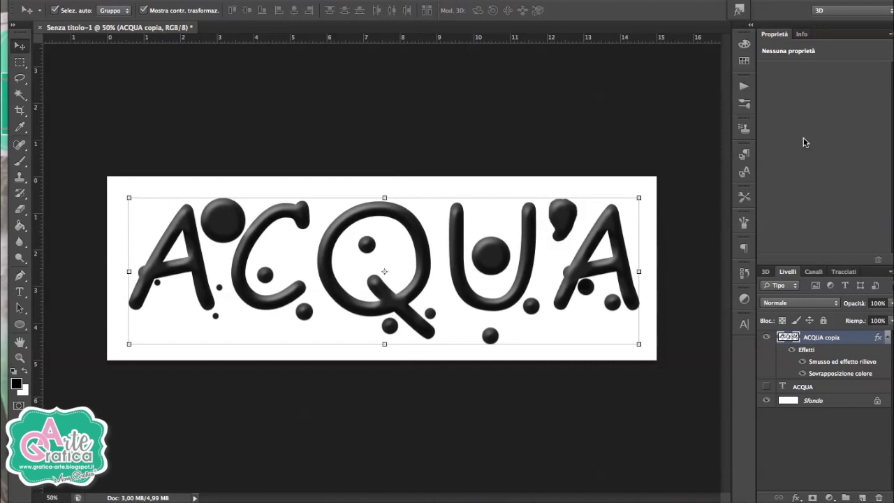
Rasterize the ACQUA copia layer style so its effects become plain pixels.
right_click(822, 339)
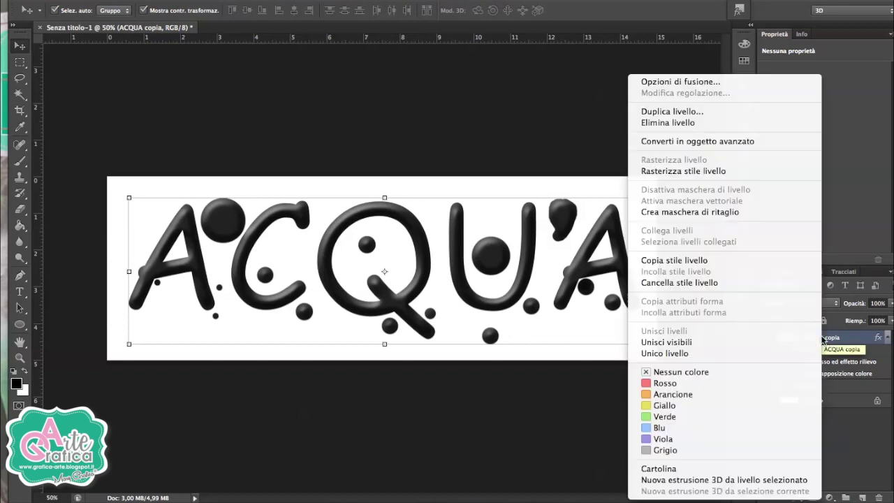
left_click(689, 171)
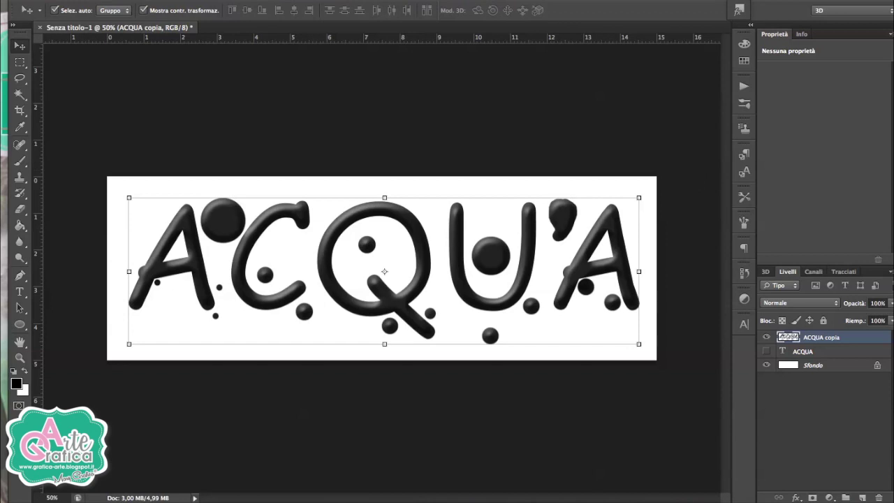
left_click(349, 0)
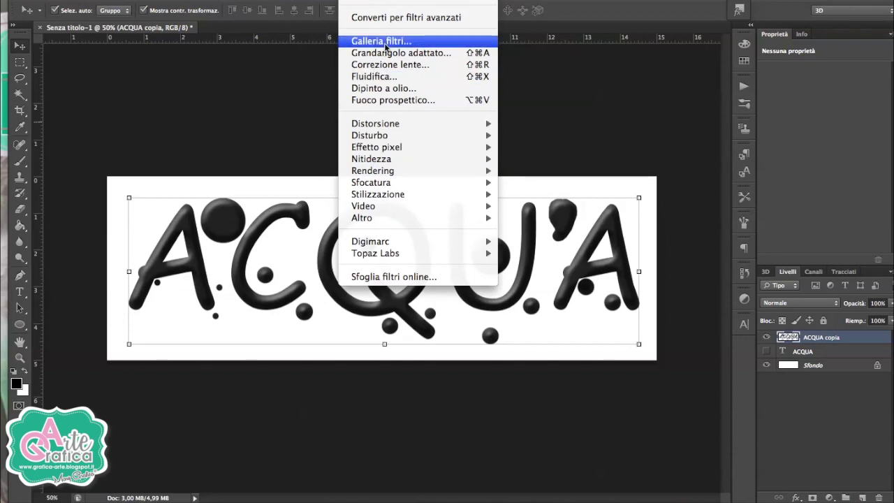
Apply the Filter Gallery Chrome effect to ACQUA copia with detail 7 and smoothness 4.
left_click(384, 43)
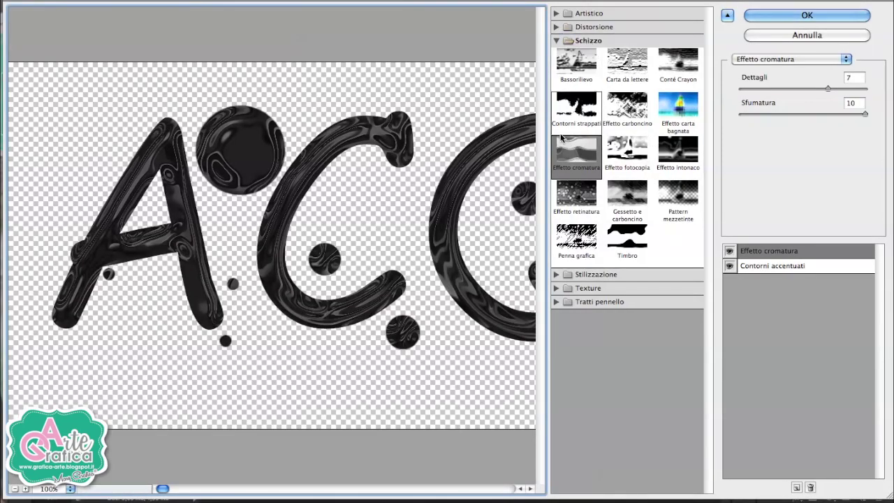
left_click_drag(352, 244, 105, 243)
mouse_move(827, 89)
left_mouse_down()
mouse_move(803, 88)
mouse_move(883, 89)
left_mouse_up()
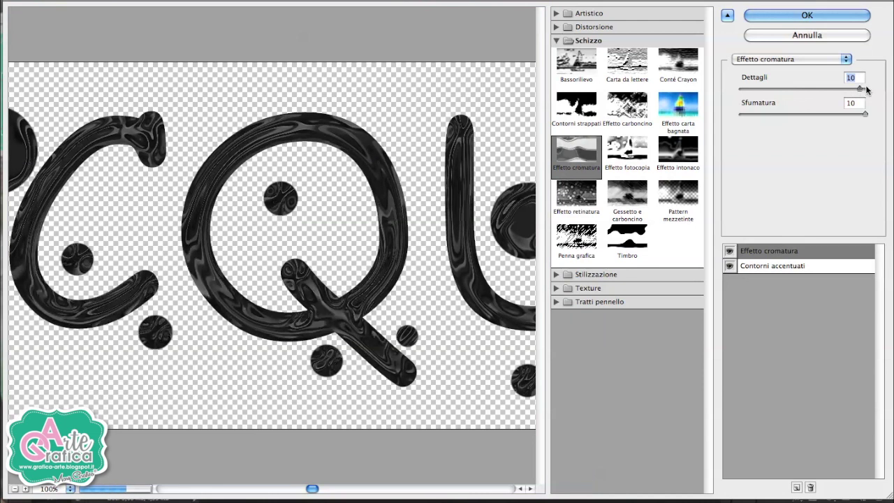
mouse_move(865, 114)
left_mouse_down()
mouse_move(766, 115)
mouse_move(790, 114)
left_mouse_up()
left_click_drag(865, 88, 827, 86)
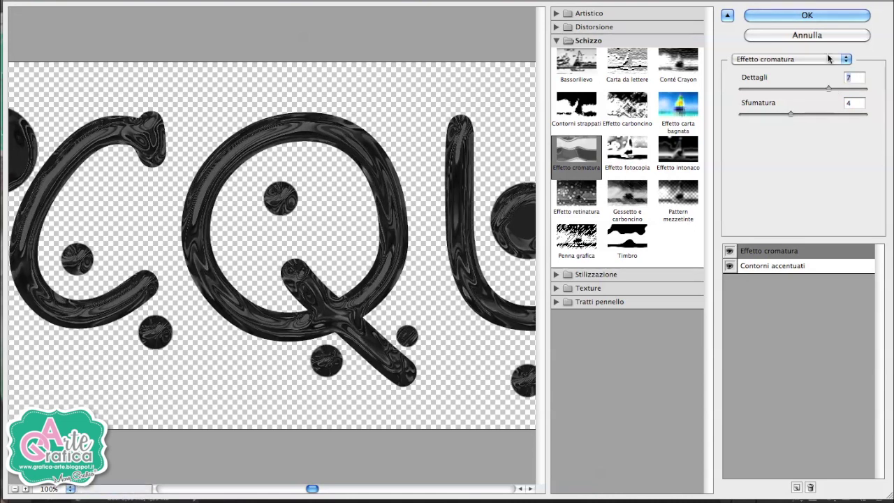
left_click(799, 14)
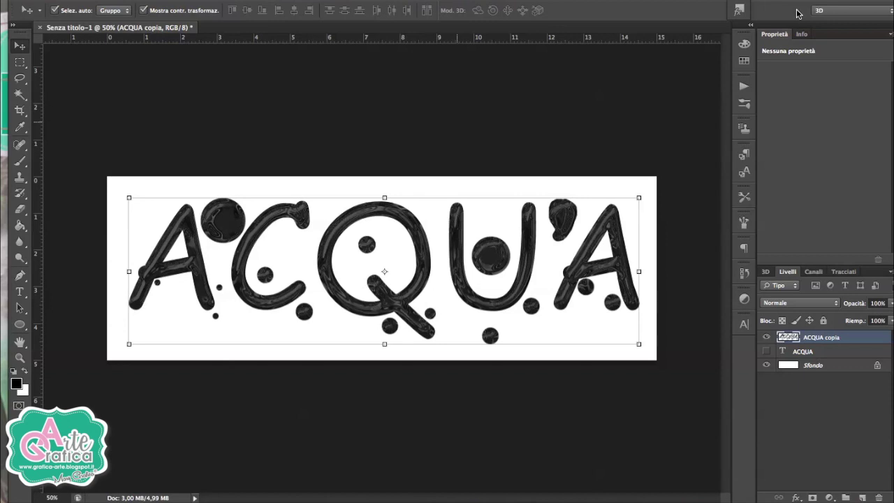
Liquify the first A's edges and the apostrophe into wobbly, dripping shapes.
left_click(349, 1)
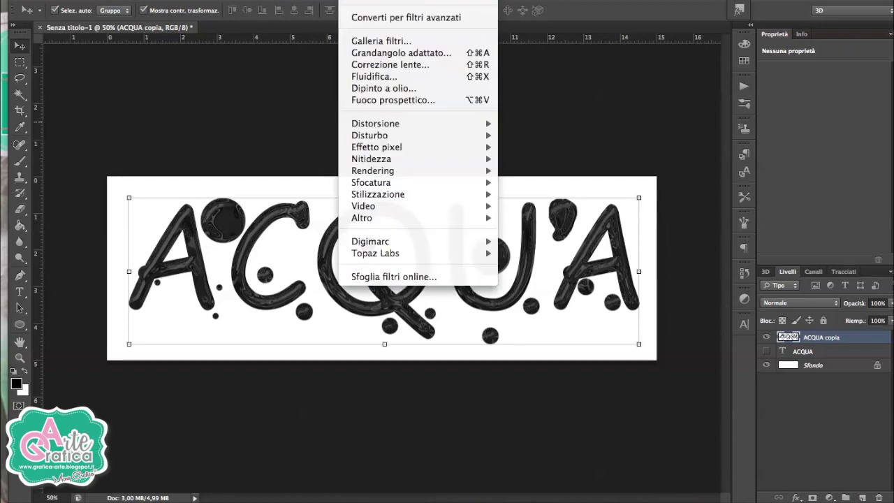
left_click(373, 76)
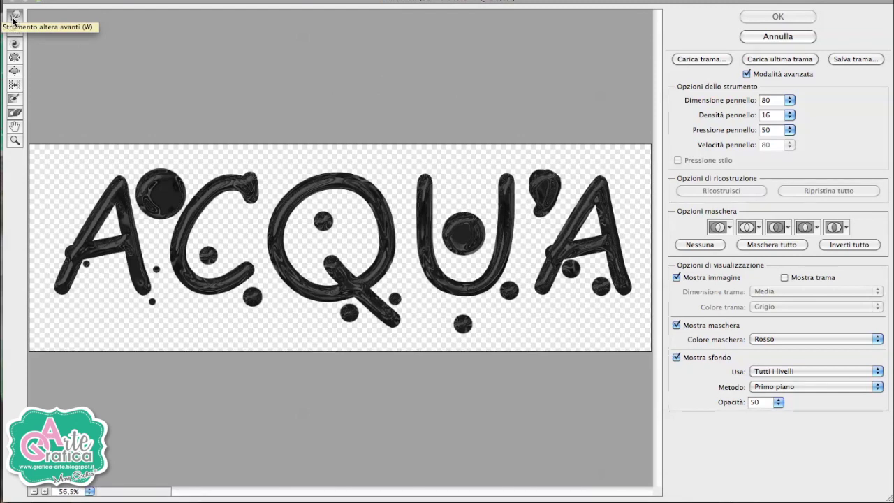
left_click_drag(160, 210, 158, 222)
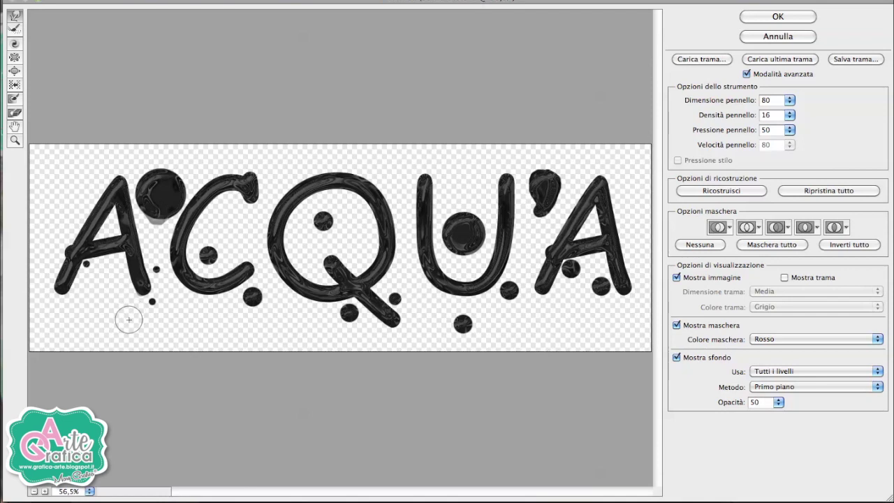
left_click_drag(125, 281, 113, 305)
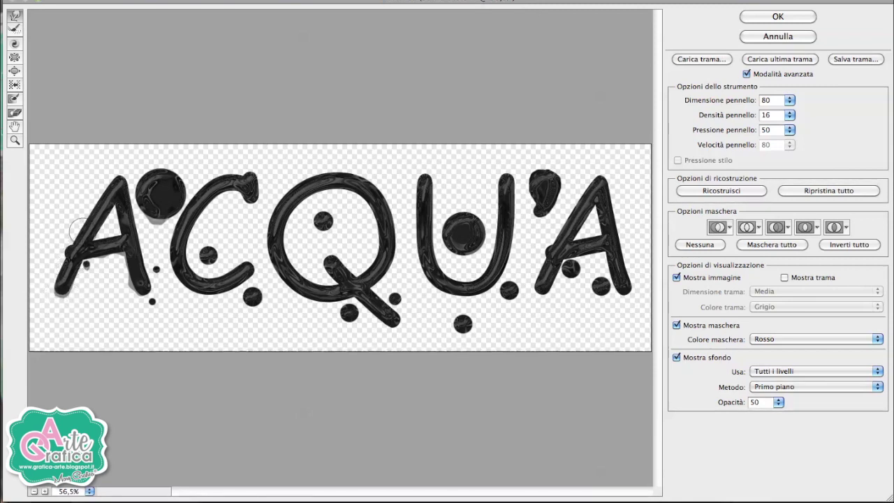
left_click_drag(541, 211, 538, 205)
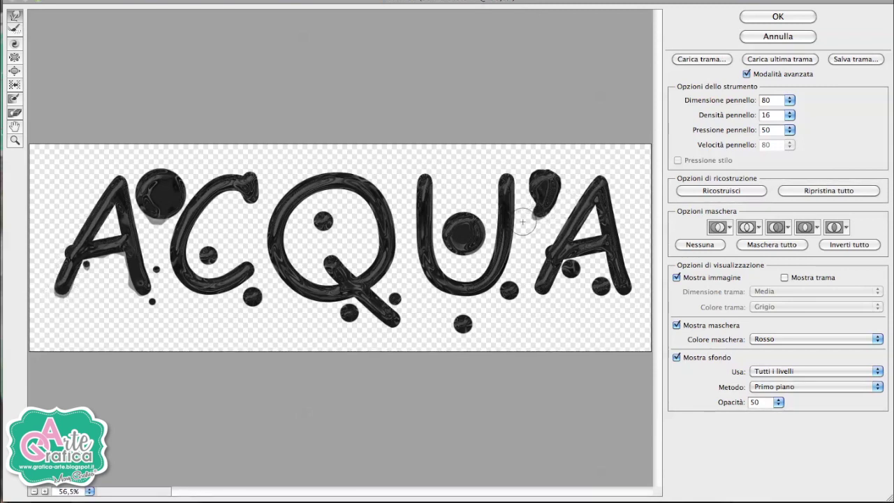
left_click_drag(544, 170, 548, 178)
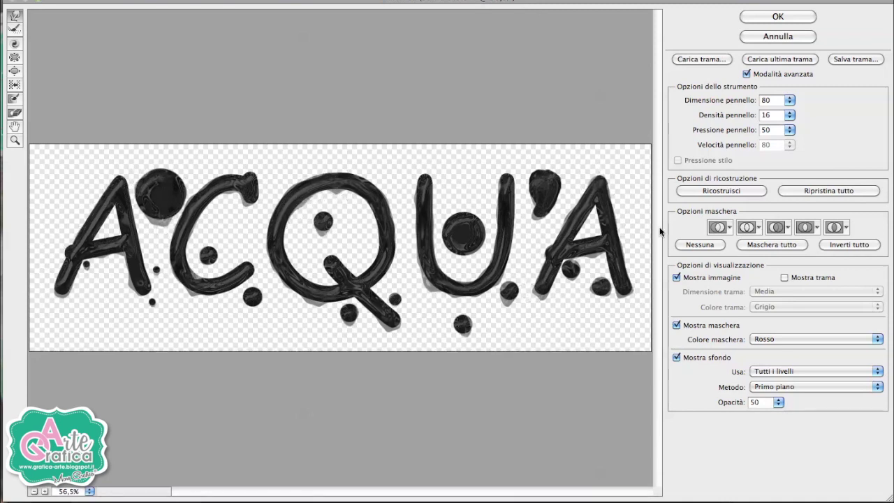
left_click(788, 16)
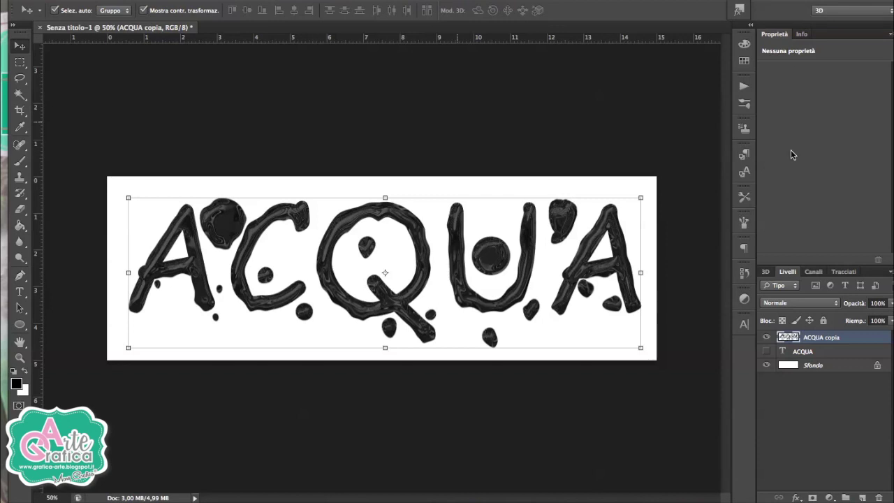
Duplicate ACQUA copia and give the copy Brightness 150 and Contrast -46.
left_click_drag(831, 342, 862, 497)
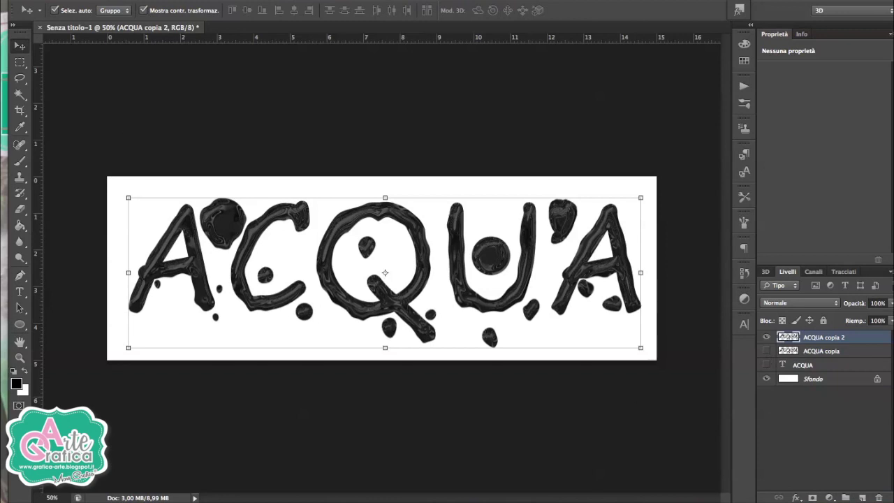
left_click(182, 0)
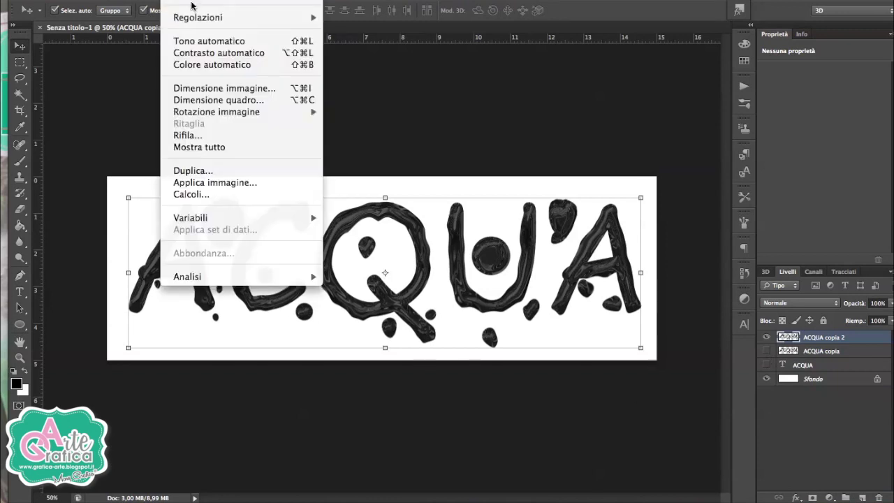
mouse_move(198, 18)
left_click(442, 62)
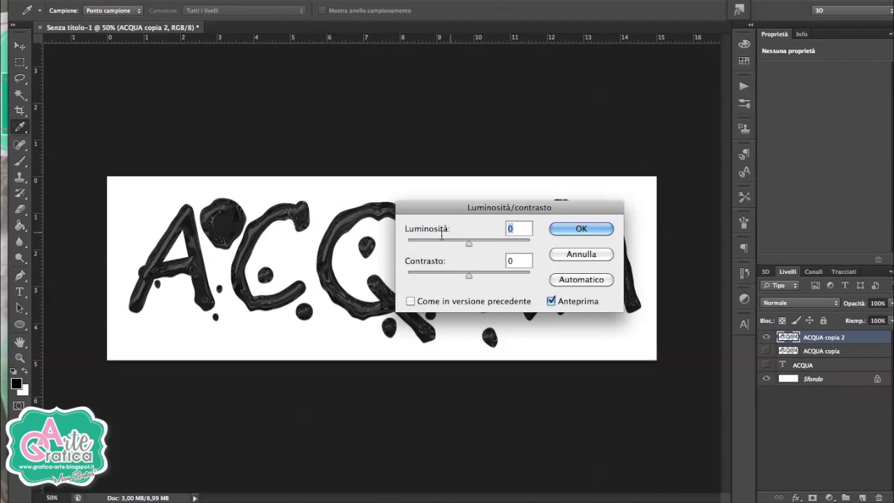
left_click_drag(489, 207, 681, 212)
mouse_move(666, 277)
left_mouse_down()
mouse_move(702, 279)
mouse_move(634, 279)
left_mouse_up()
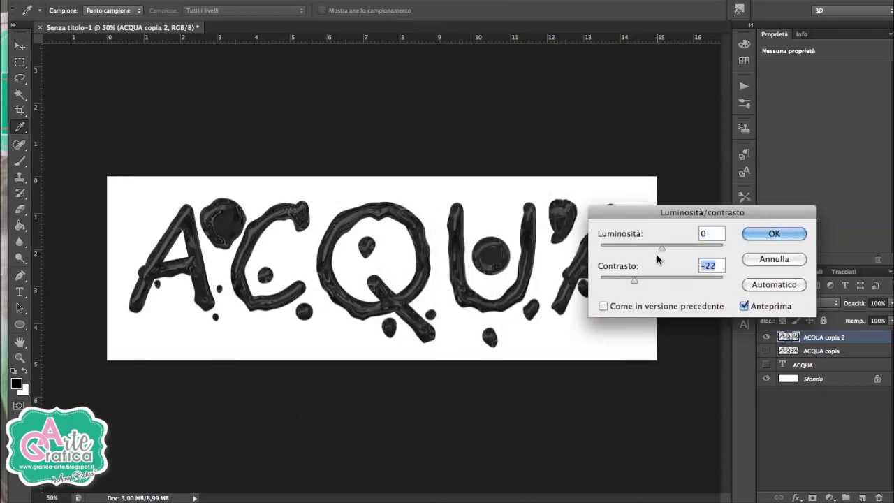
left_click_drag(668, 246, 698, 246)
left_click_drag(630, 278, 604, 279)
left_click_drag(698, 247, 730, 247)
left_click(783, 240)
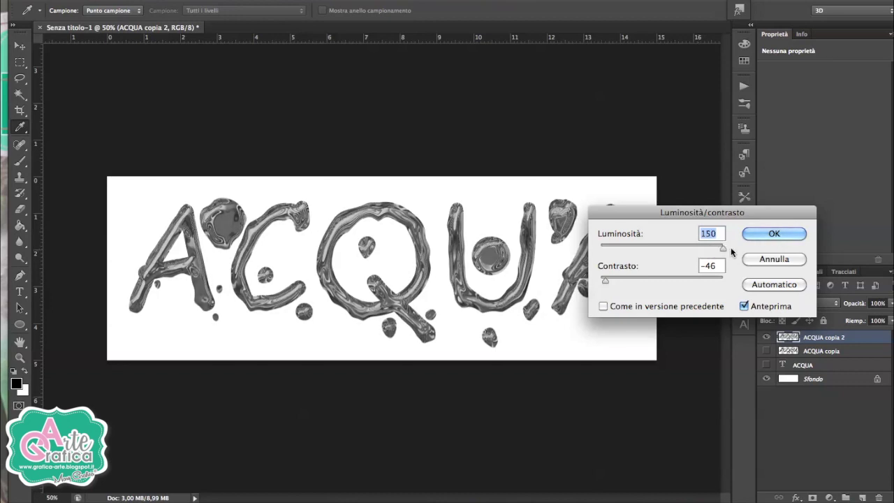
left_click(772, 232)
key("v")
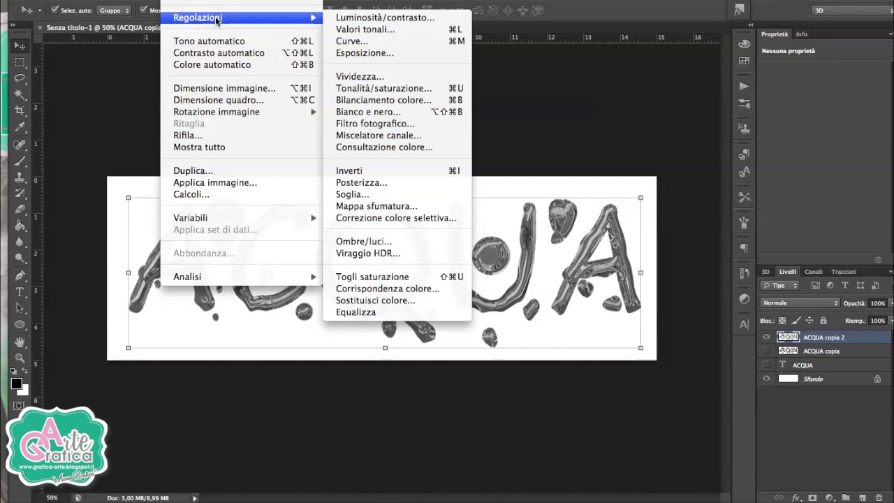
left_click(383, 30)
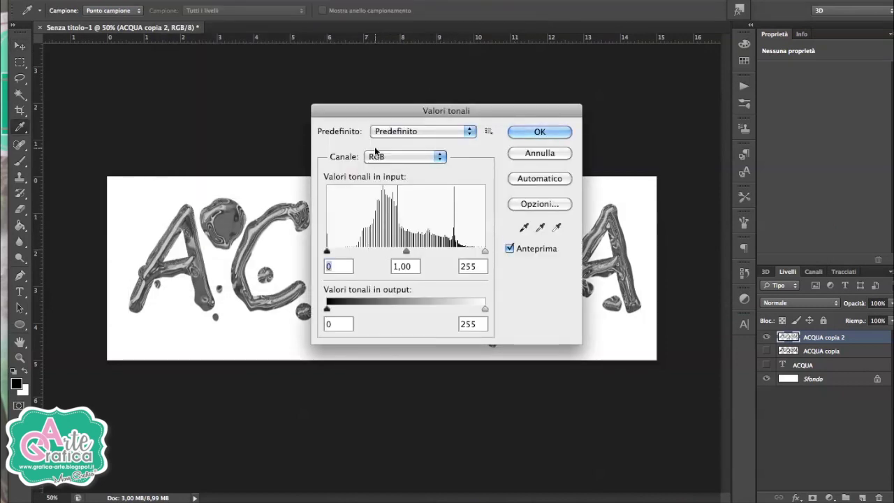
Apply Levels to ACQUA copia 2 with input values 33, 1.02 and 186.
left_click_drag(370, 111, 542, 120)
left_click_drag(498, 260, 518, 260)
left_click_drag(656, 260, 617, 255)
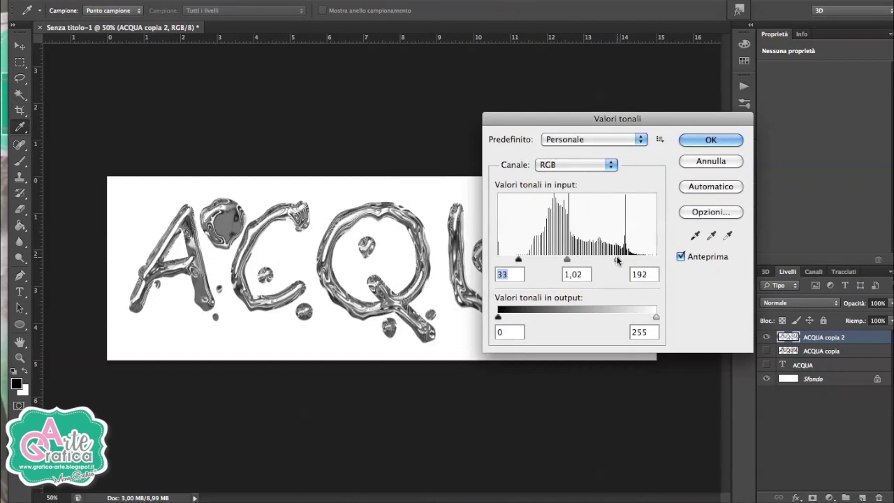
left_click_drag(617, 256, 610, 256)
left_click(710, 140)
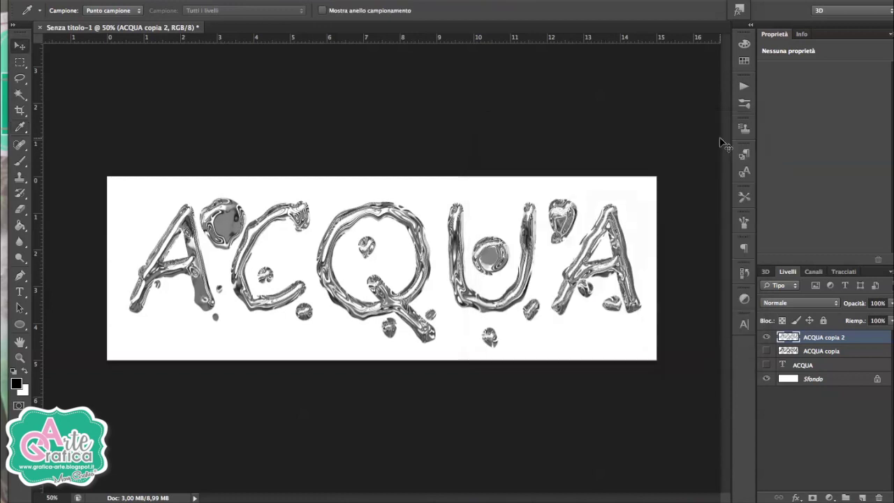
key("v")
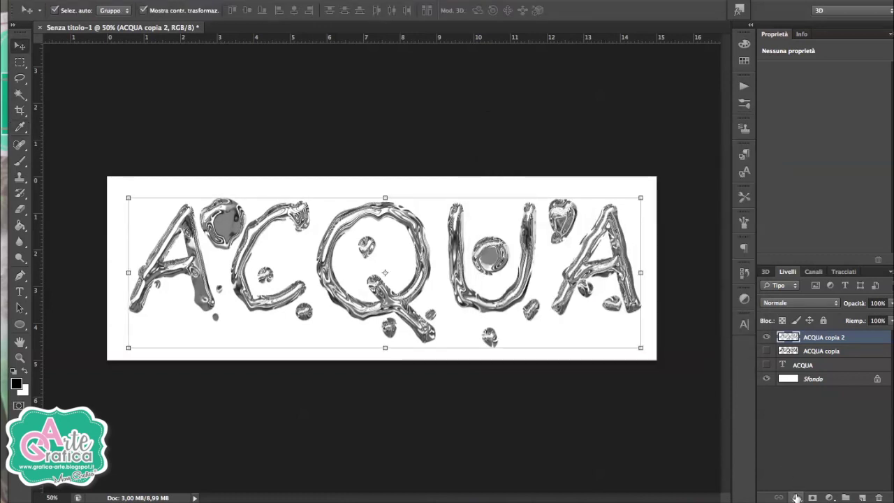
Add a blue Color Overlay effect to the ACQUA copia 2 layer.
left_click(796, 497)
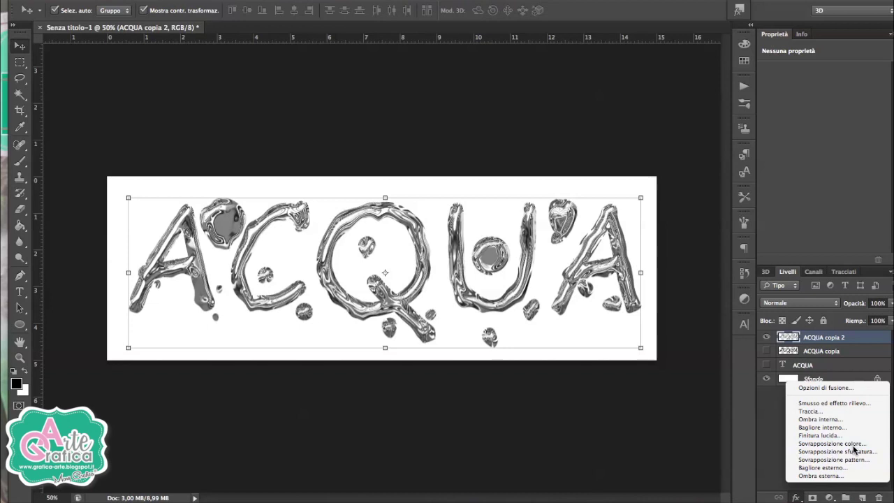
left_click(852, 445)
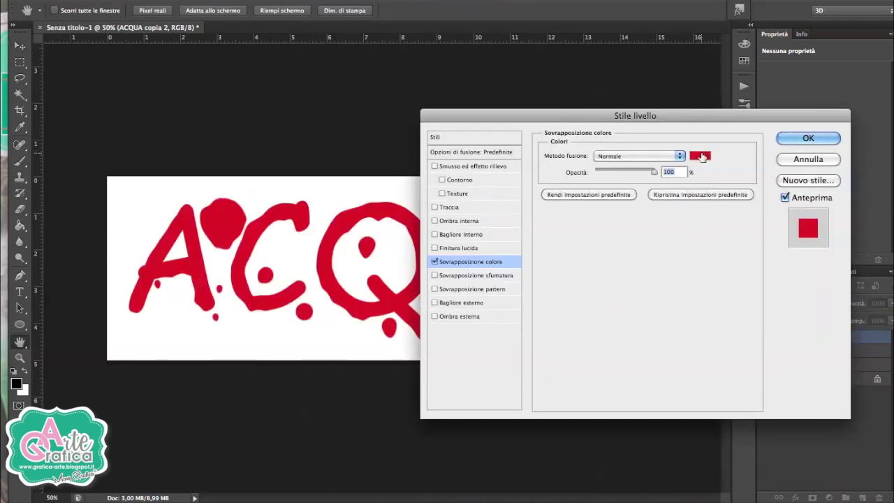
left_click(701, 155)
left_click(705, 215)
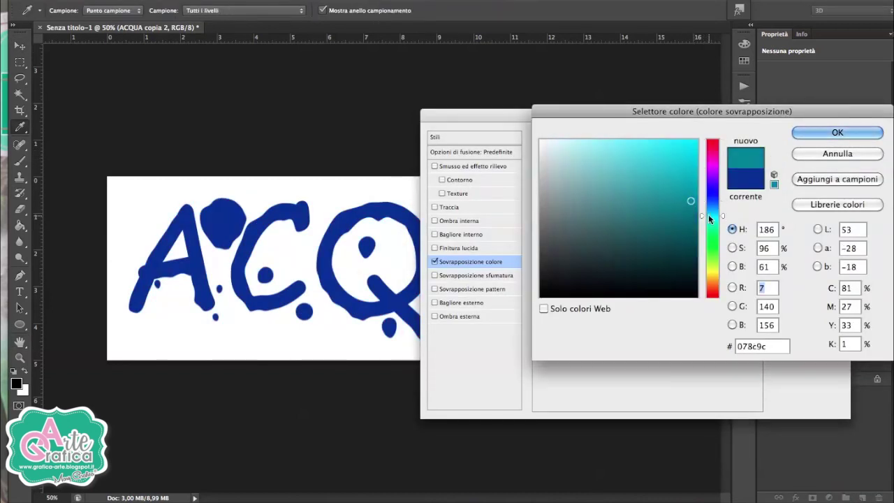
left_click_drag(704, 214, 702, 207)
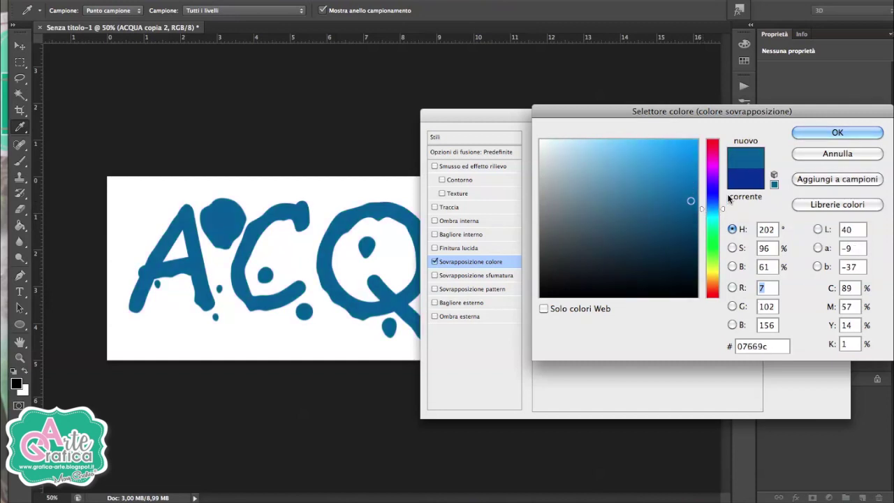
left_click(823, 132)
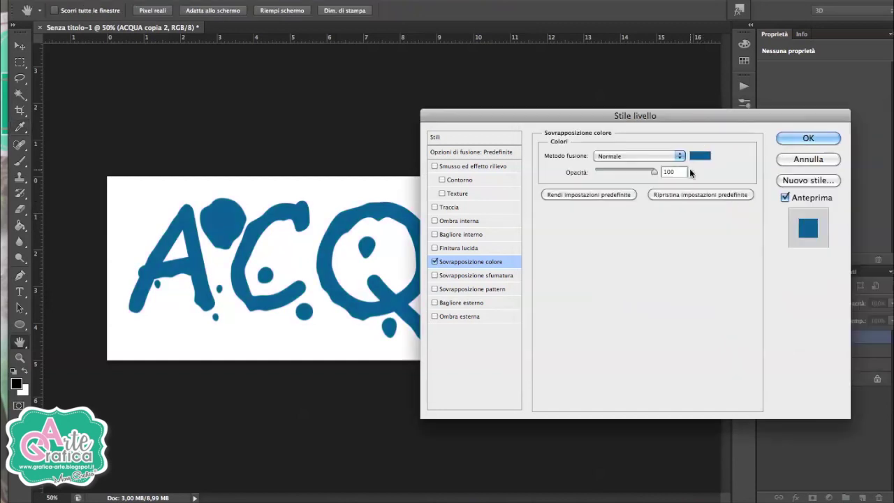
Set the overlay blend mode to Colore scherma and its colour to 094a6f.
left_click(625, 156)
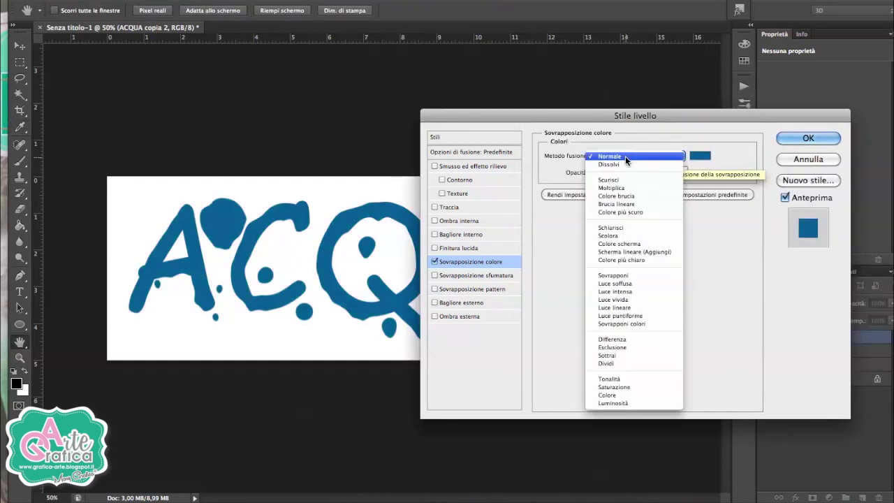
left_click(639, 243)
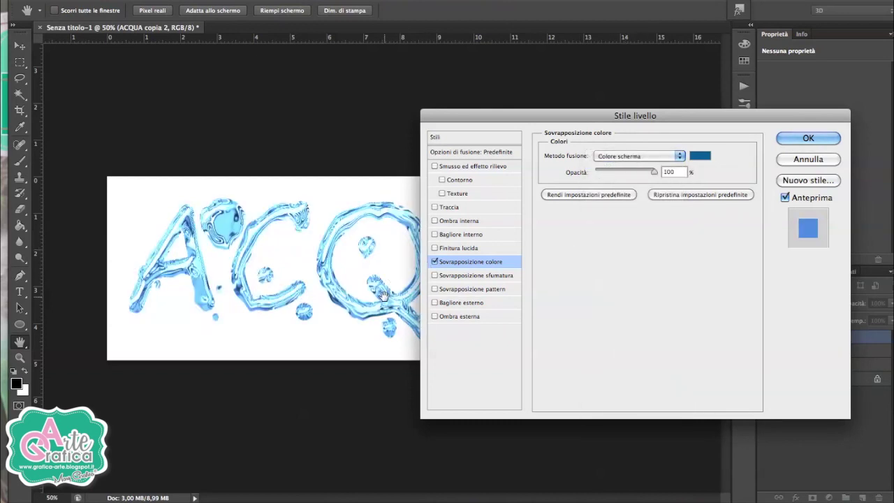
left_click(700, 155)
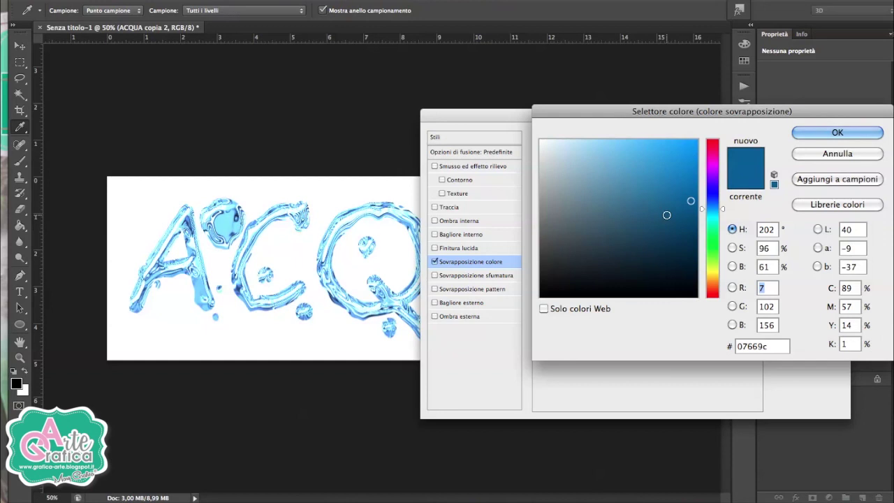
left_click_drag(684, 215, 691, 241)
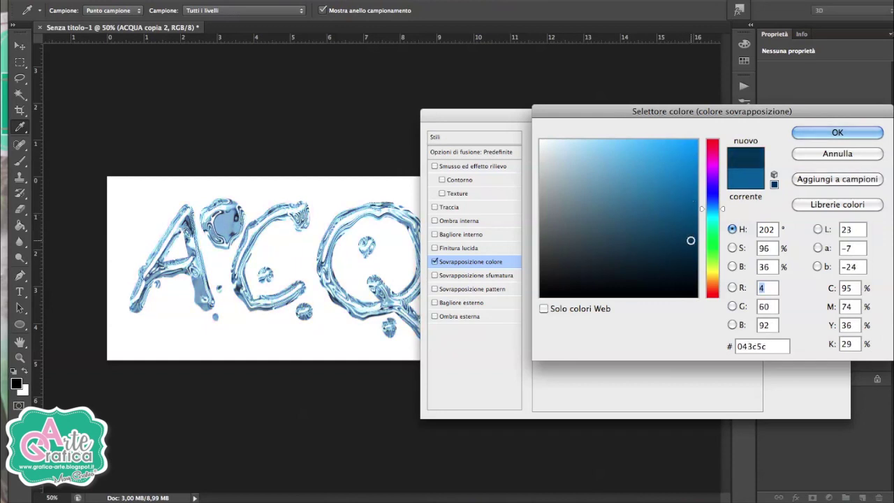
left_click_drag(691, 240, 685, 228)
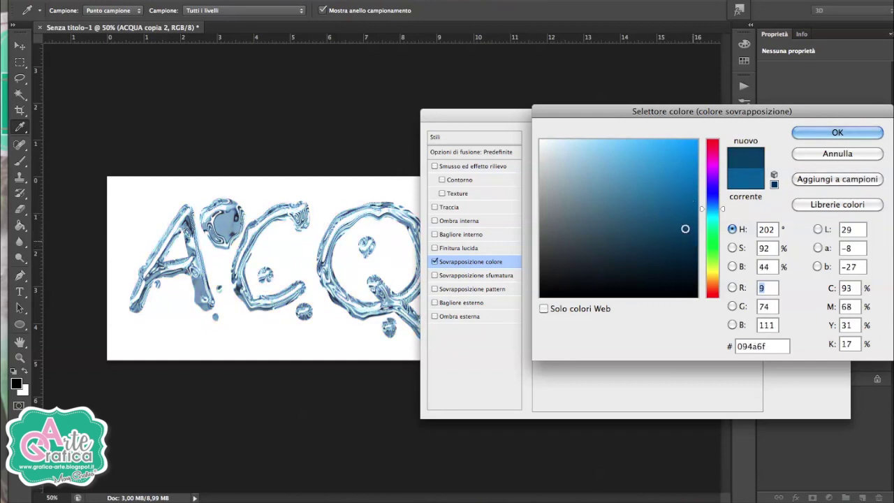
left_click(834, 133)
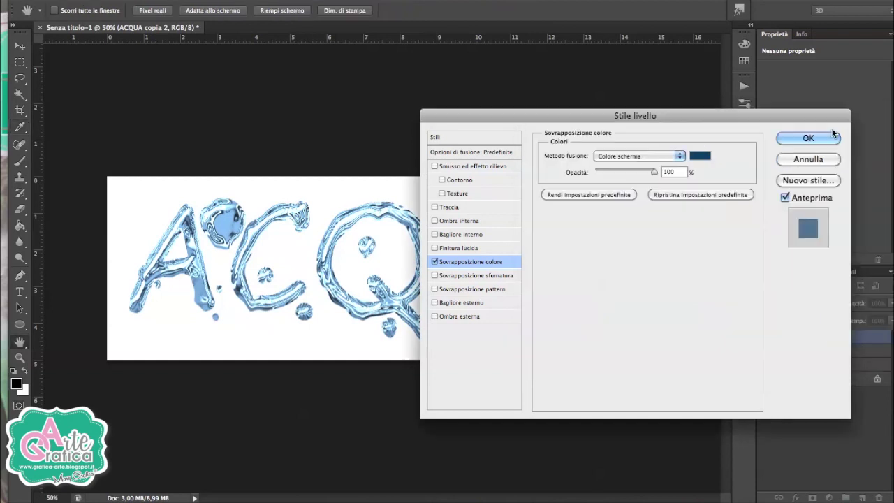
left_click(831, 136)
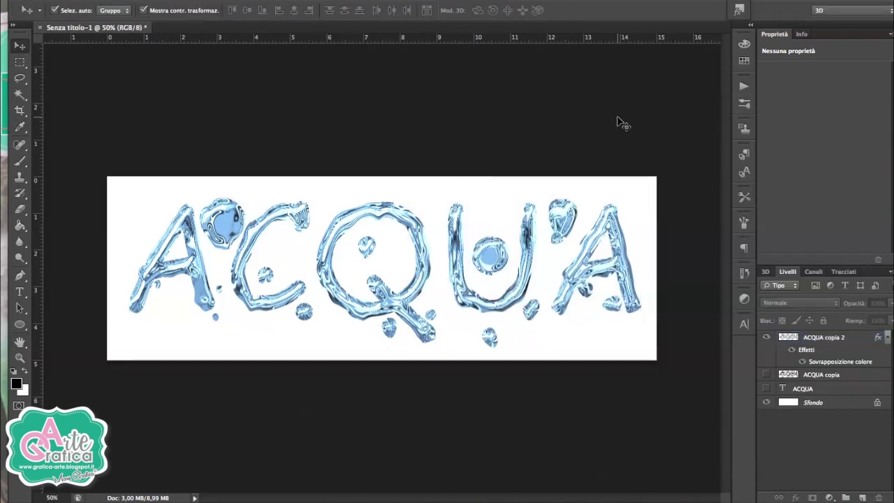
Add a new layer above Sfondo and set blue and cyan as the working colours.
left_click(823, 403)
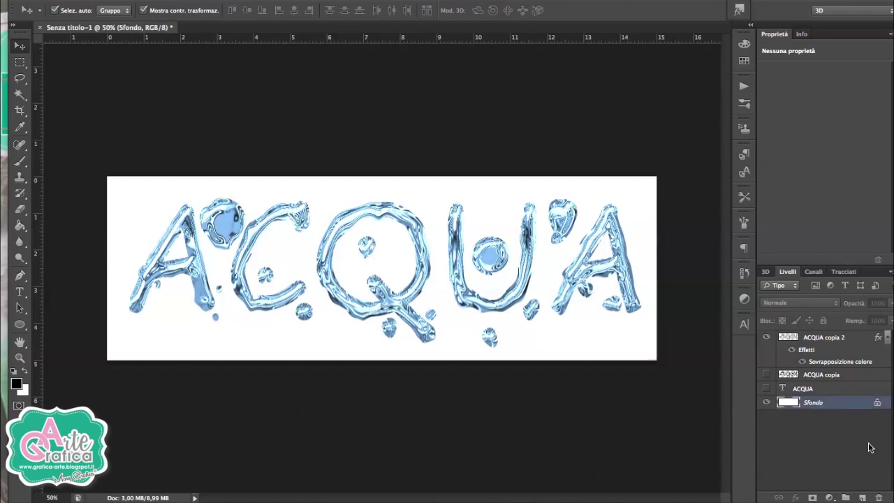
left_click(858, 497)
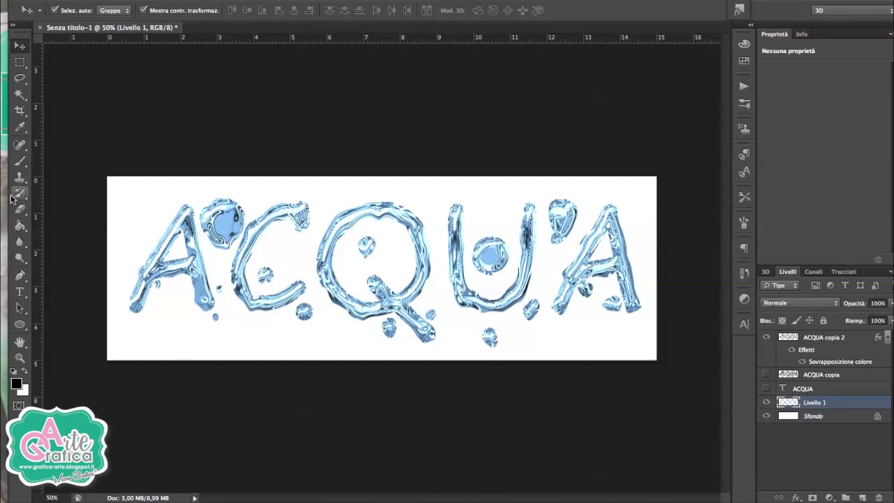
left_click(16, 383)
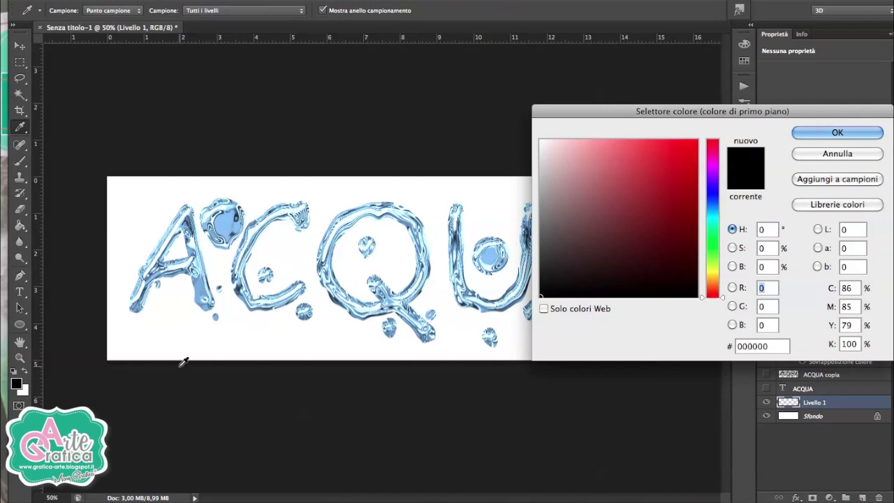
left_click(710, 203)
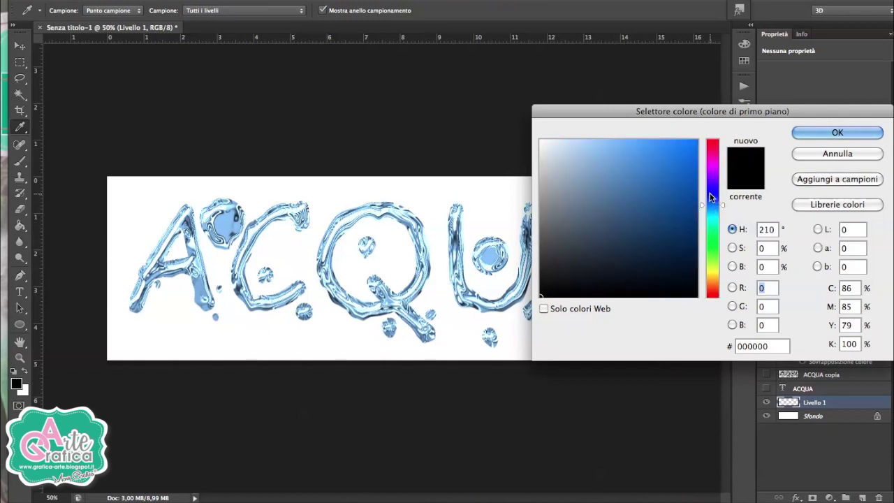
left_click(686, 206)
key("Return")
left_click(26, 377)
left_click(16, 383)
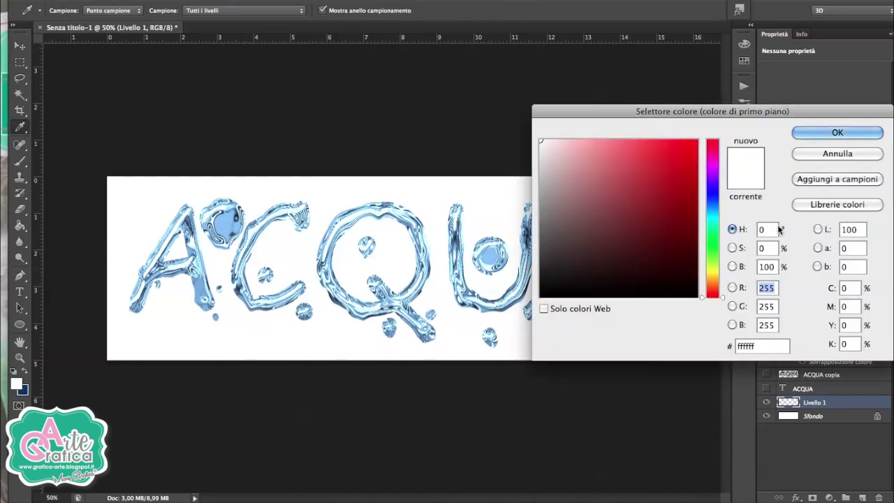
left_click(710, 215)
left_click(689, 157)
left_click(837, 133)
Fill the new layer with a top-to-bottom foreground-to-background blue gradient.
left_click(23, 225)
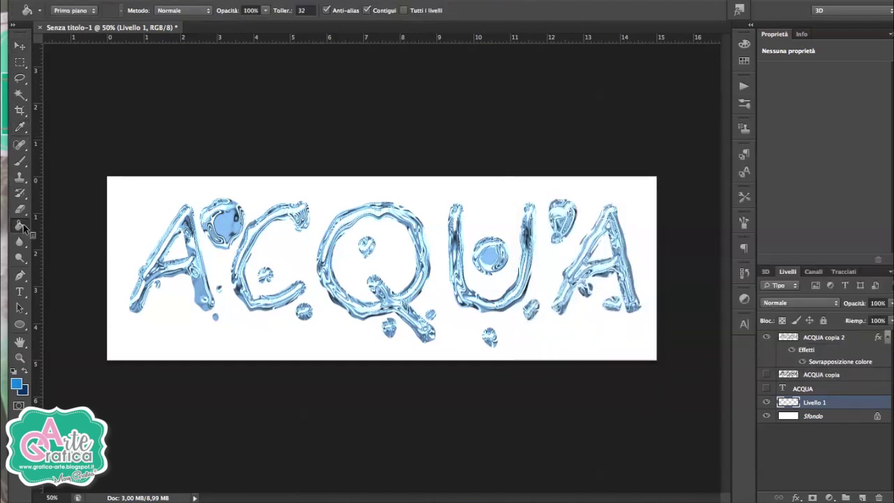
right_click(23, 225)
left_click(68, 223)
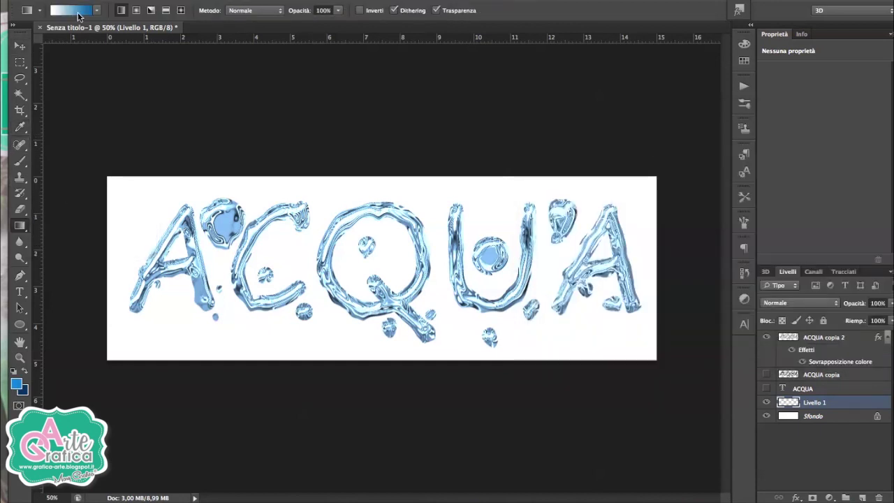
left_click(78, 15)
left_click(325, 117)
left_click(541, 97)
key("i")
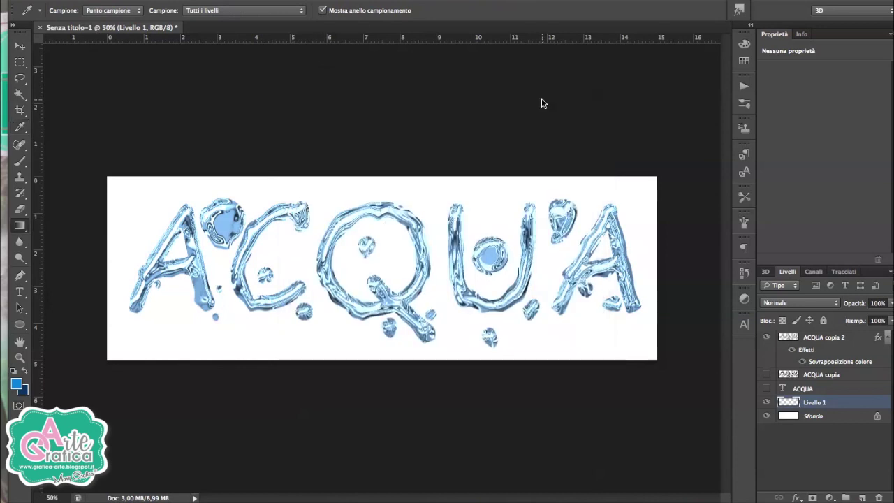
key("g")
left_click_drag(405, 176, 407, 365)
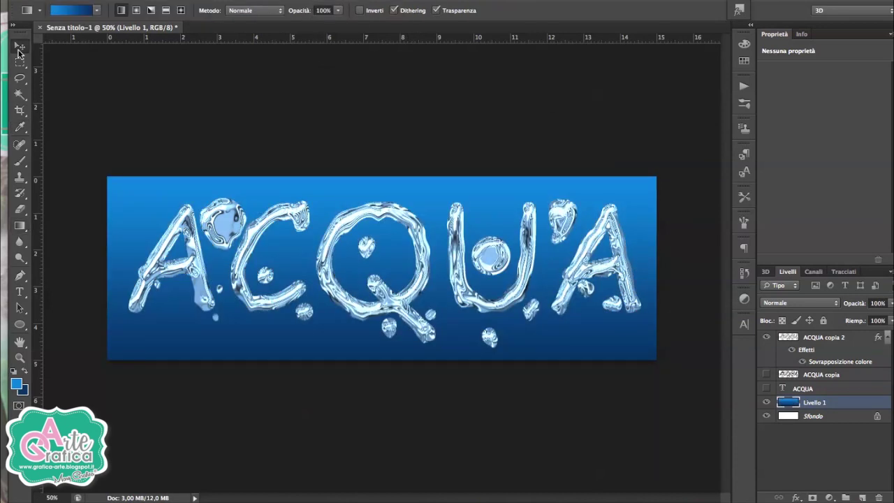
left_click(18, 48)
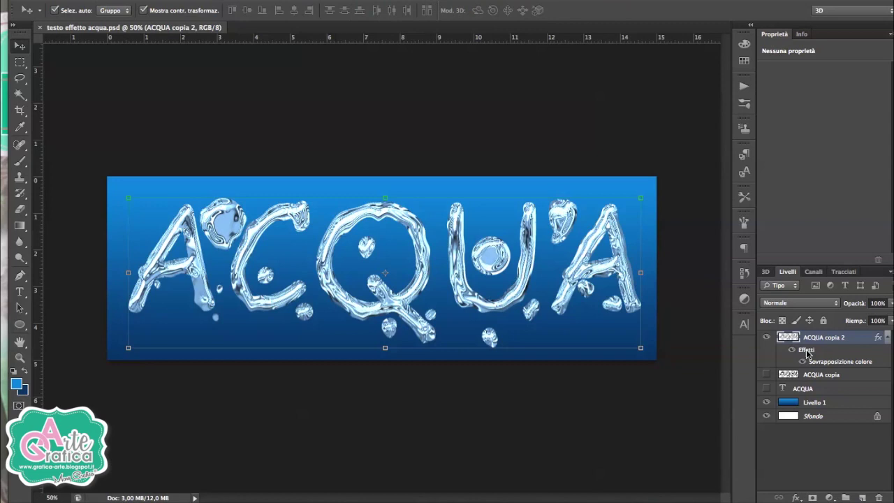
Add a soft drop shadow to ACQUA copia 2, adjusting its size, spread and angle.
left_click(797, 495)
left_click(799, 477)
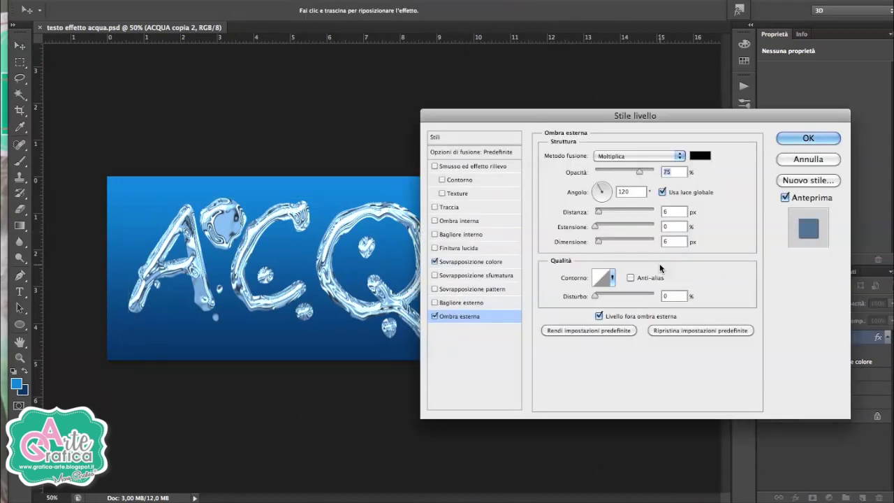
left_click_drag(598, 241, 604, 241)
left_click_drag(599, 296, 594, 296)
left_click_drag(595, 226, 601, 228)
left_click_drag(380, 258, 379, 245)
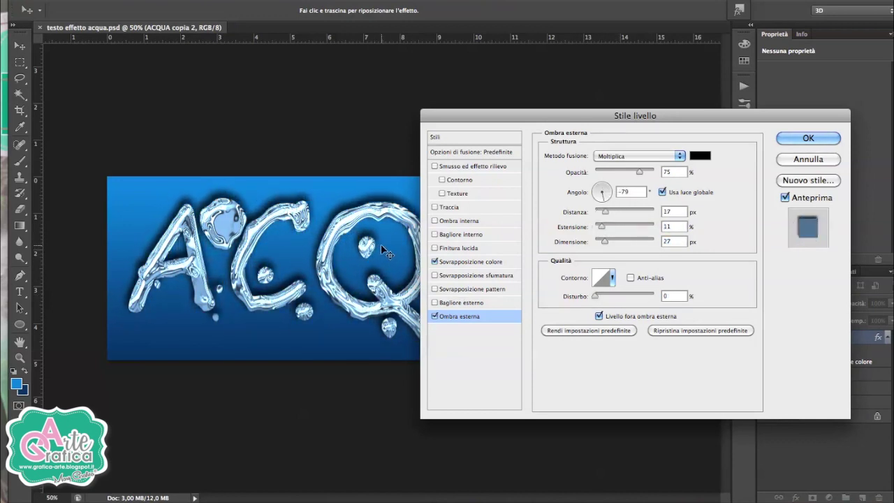
Add a 46 px dark blue (021f62) inner shadow with slightly raised opacity.
left_click(475, 220)
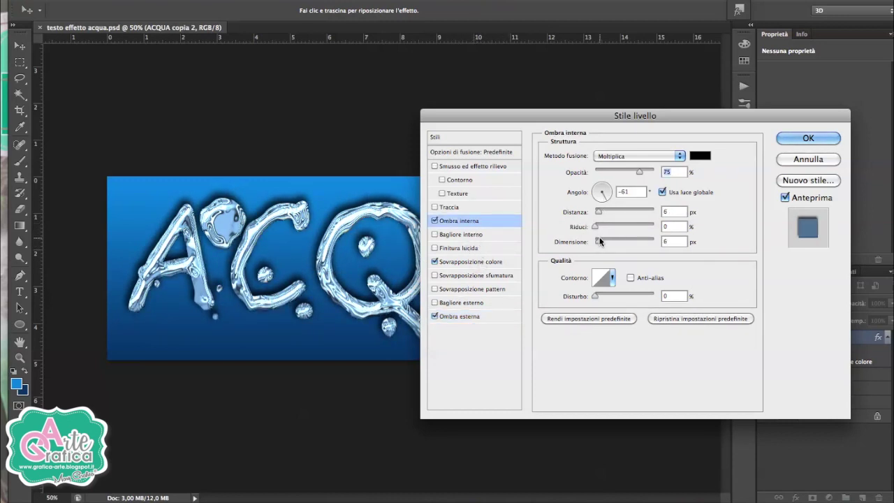
left_click_drag(598, 241, 609, 240)
left_click(699, 155)
left_click(673, 199)
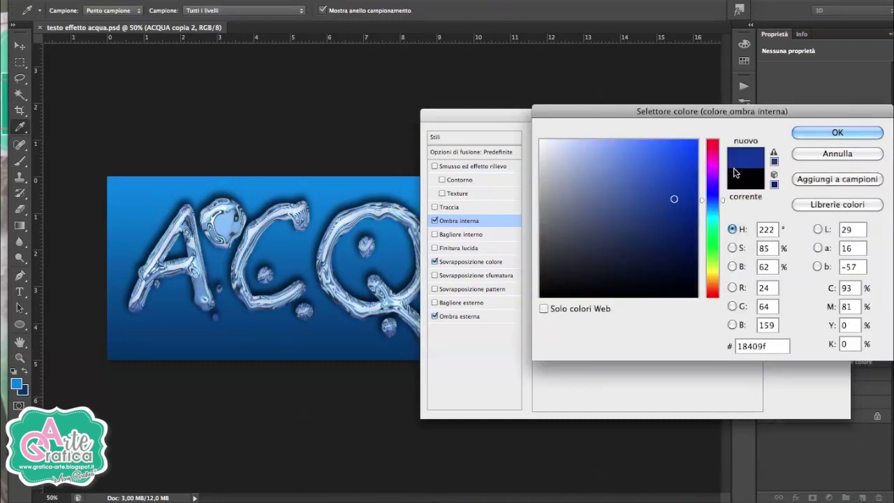
left_click(694, 237)
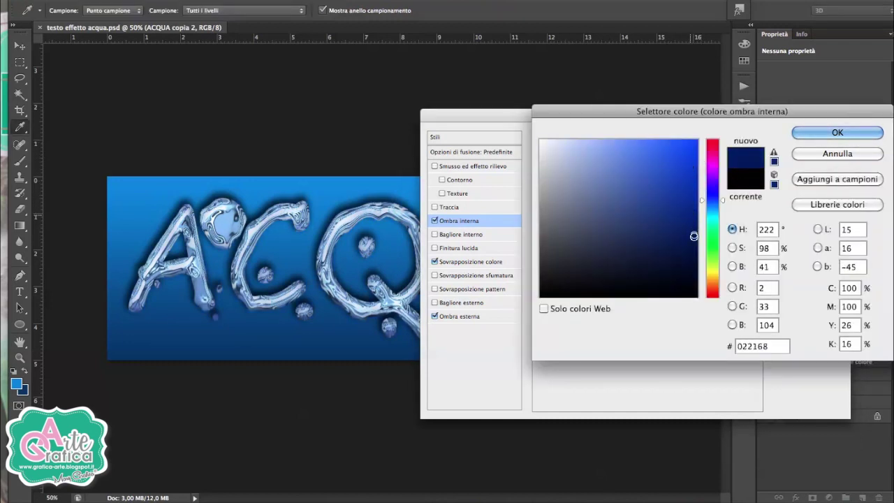
left_click(806, 134)
left_click_drag(619, 167, 622, 168)
left_click(804, 139)
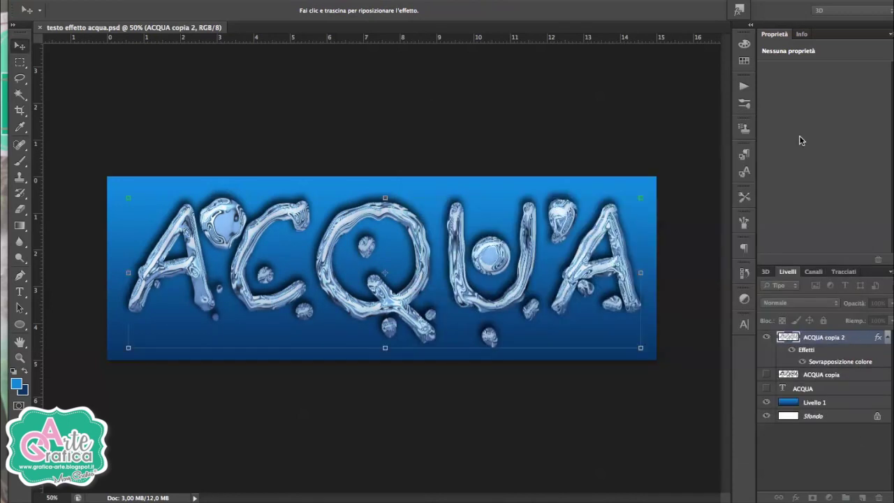